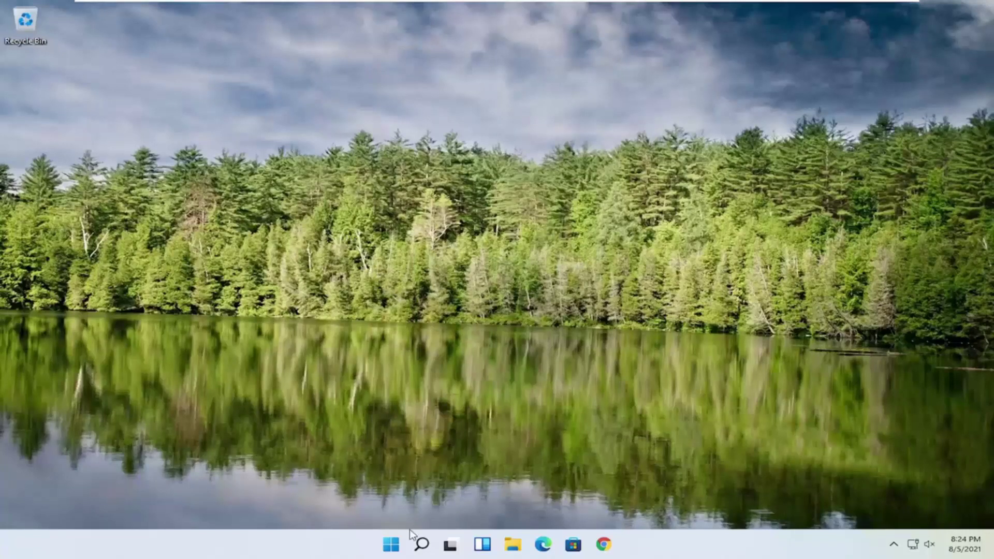
- Search Windows for regedit, run Registry Editor as administrator and allow it to make changes
click(422, 545)
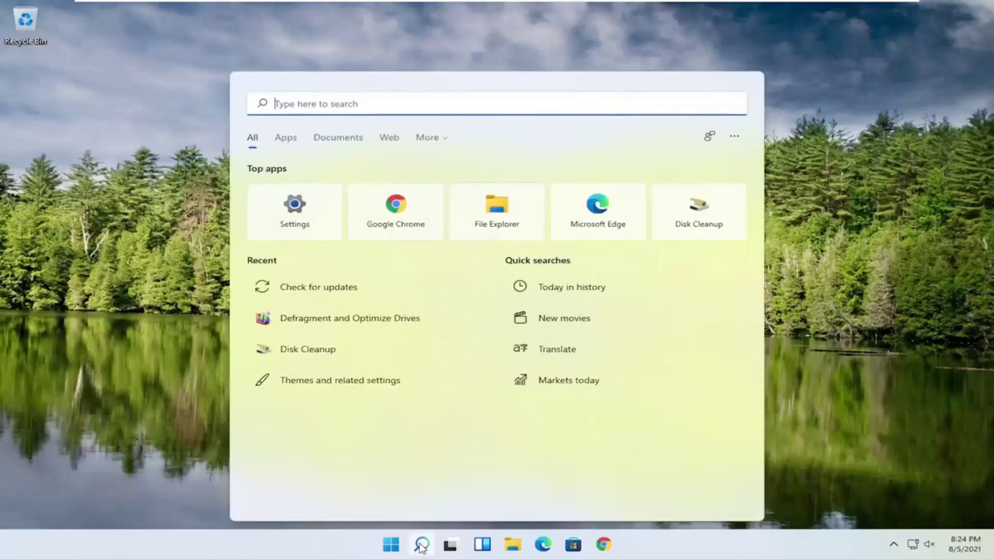
text(regedit)
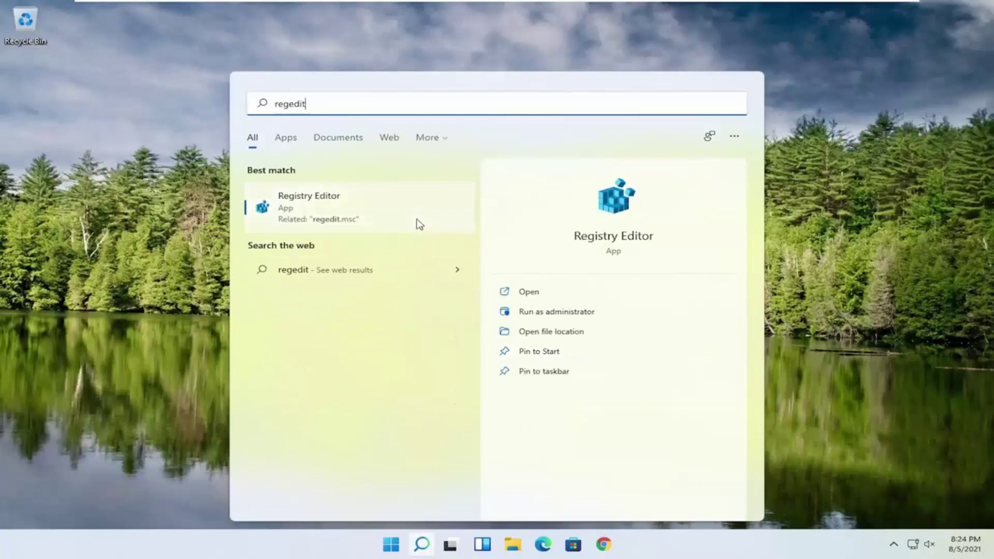
right_click(295, 209)
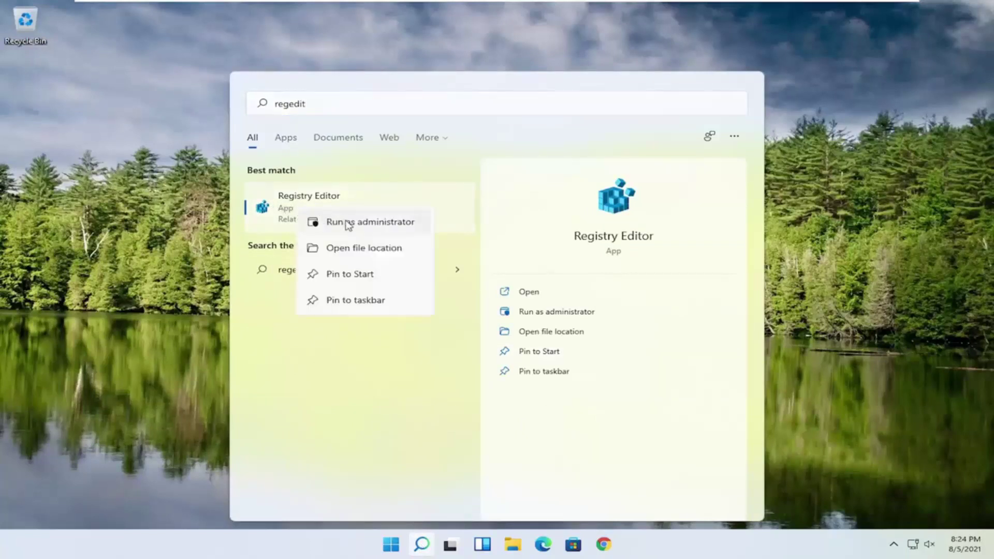
click(347, 223)
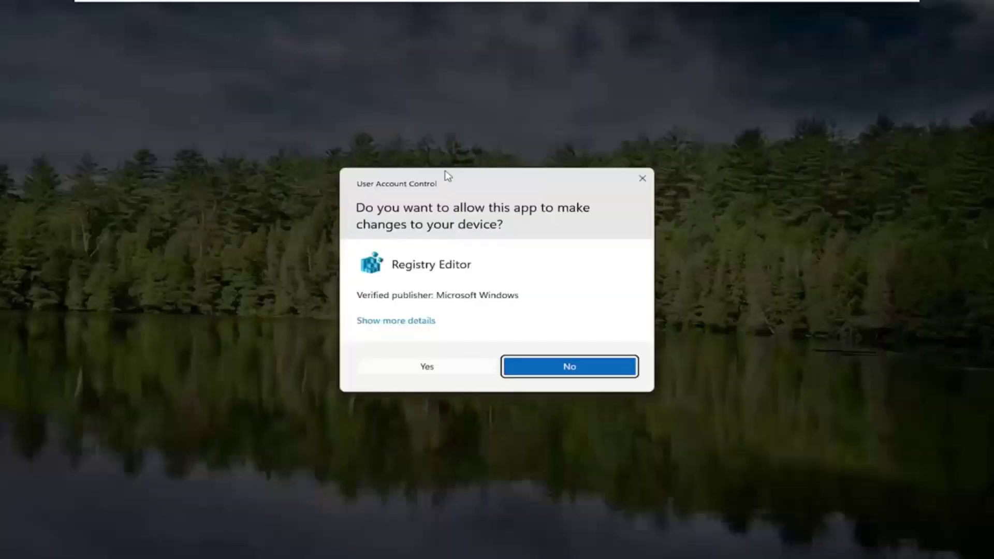
click(419, 369)
drag(366, 107, 402, 64)
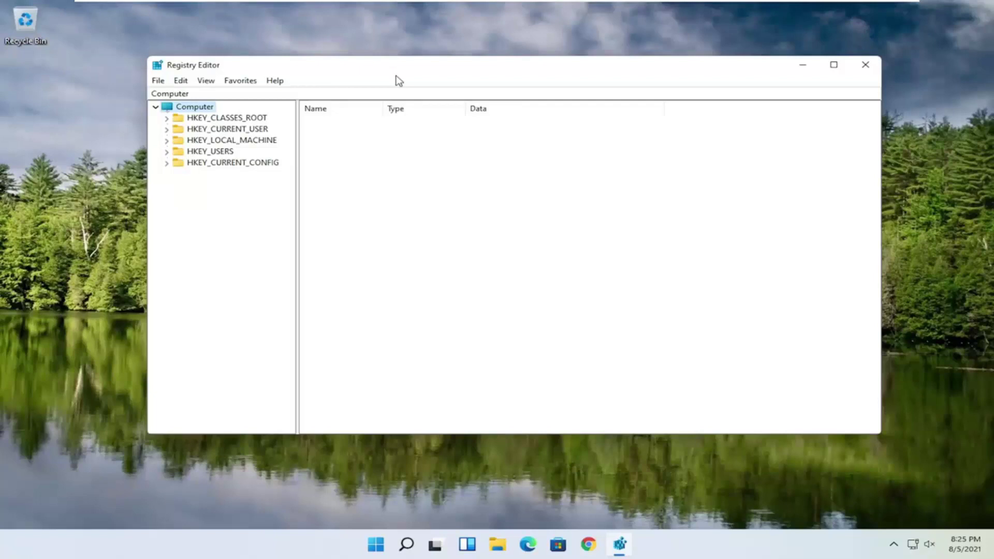
click(161, 82)
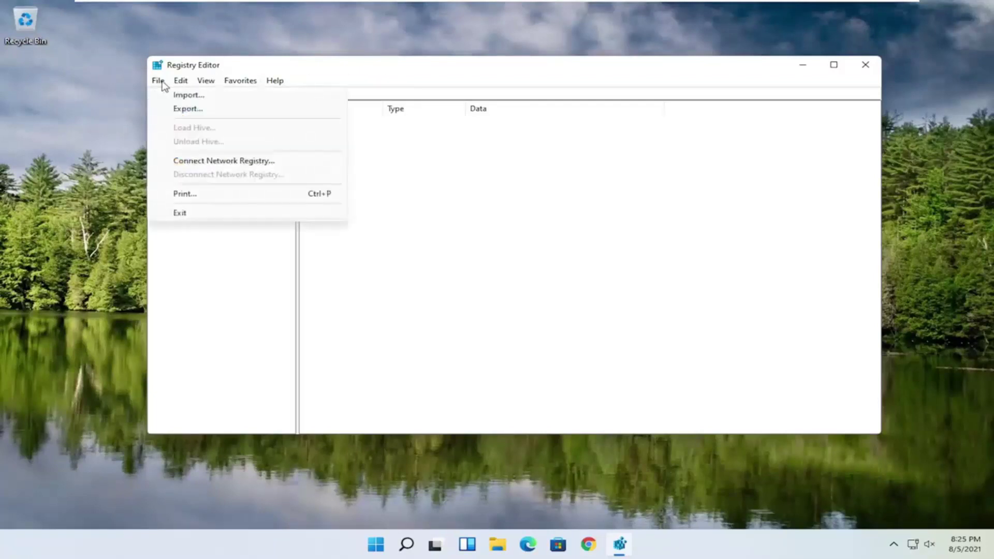
click(169, 110)
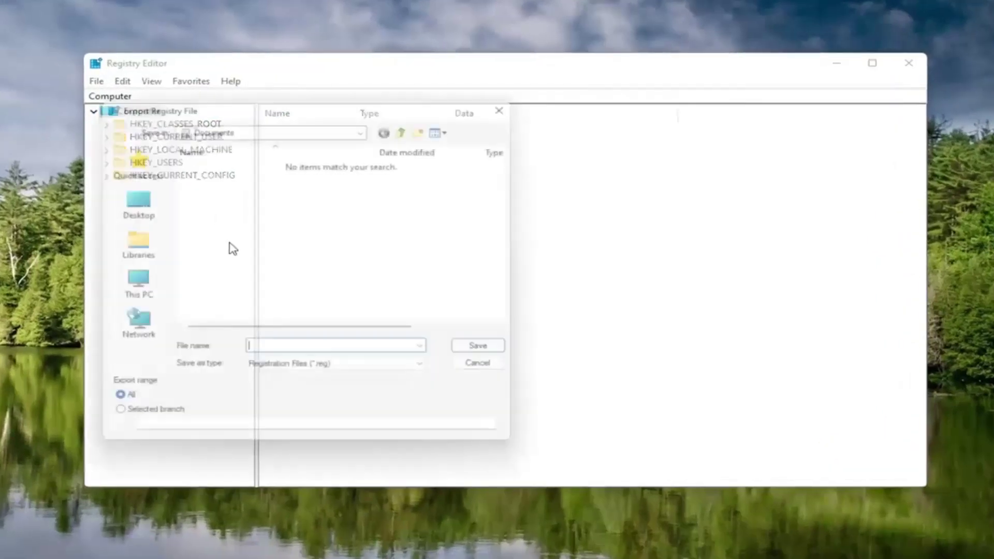
drag(196, 104, 347, 93)
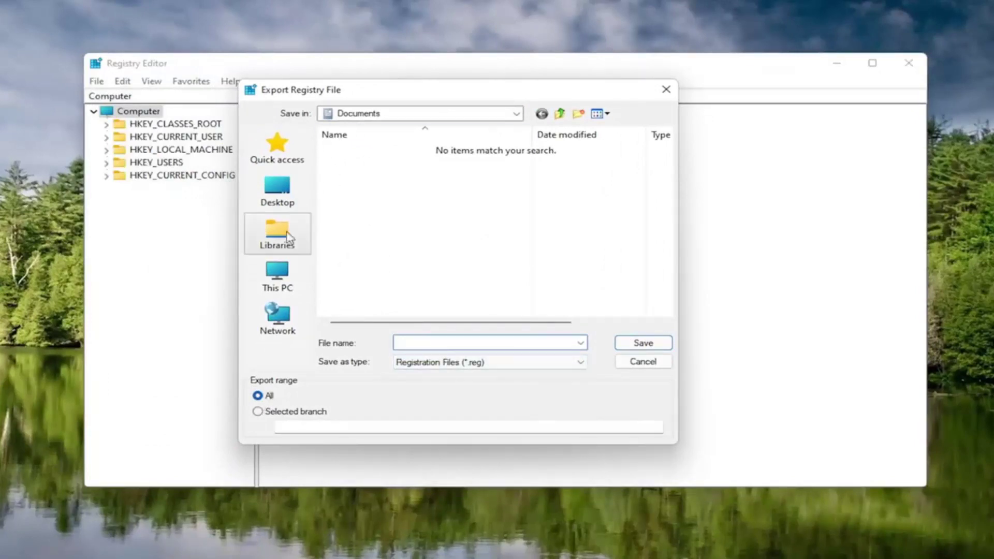
click(284, 185)
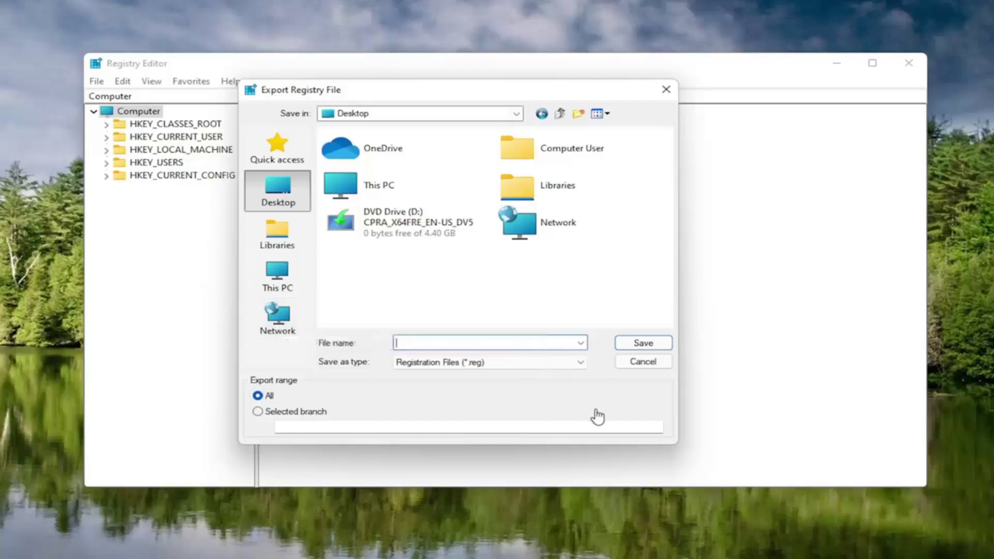
click(643, 365)
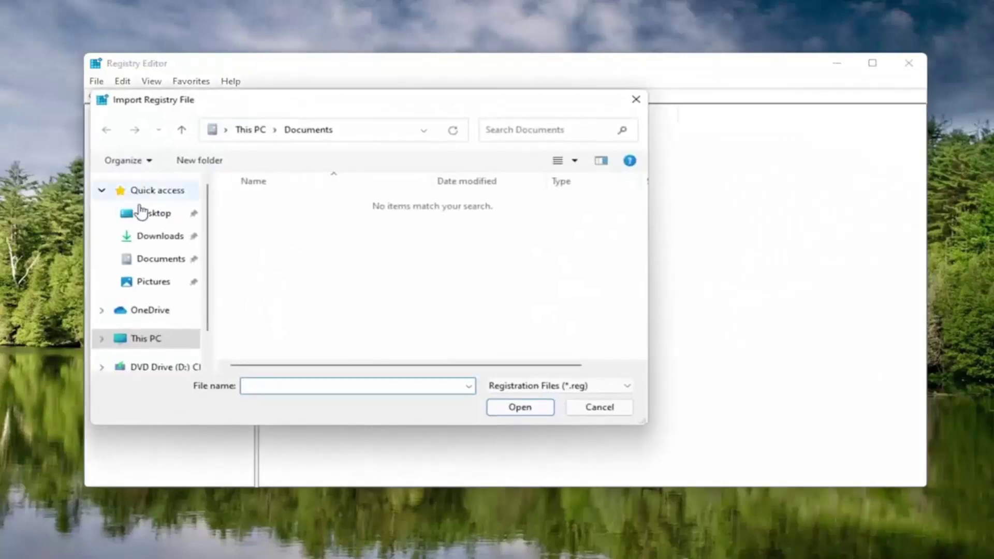
click(138, 218)
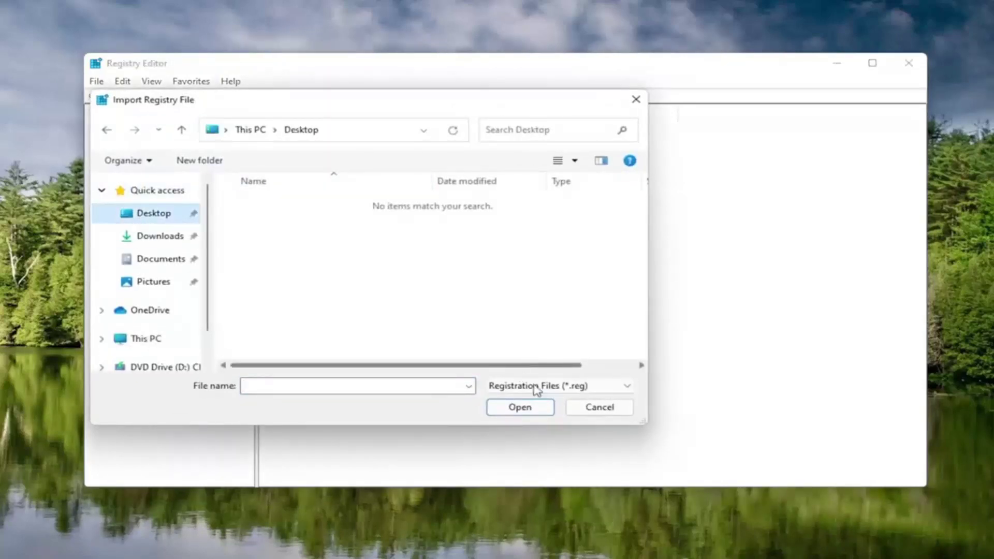
click(596, 407)
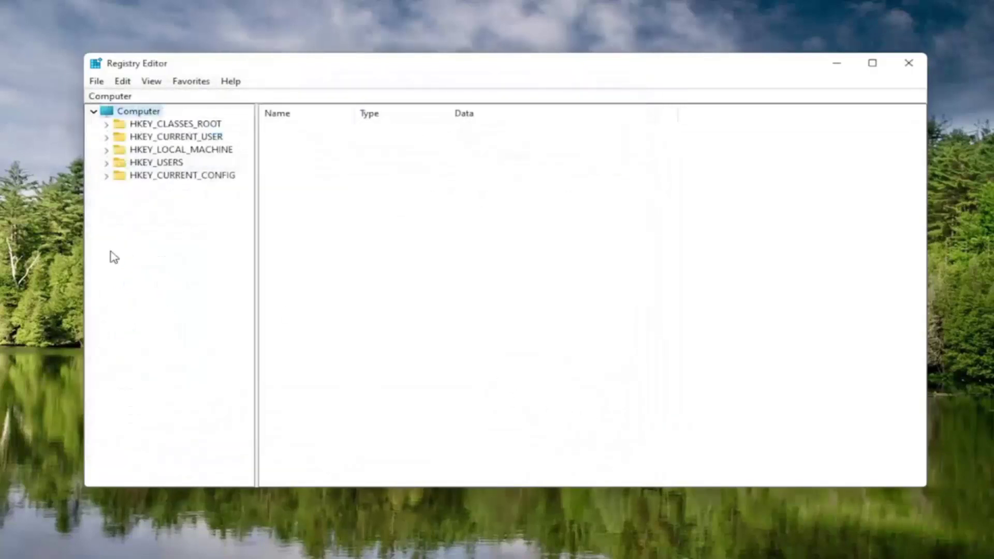
- Expand the registry tree down to HKEY_LOCAL_MACHINE\SOFTWARE\Microsoft\Windows NT\CurrentVersion
double_click(164, 151)
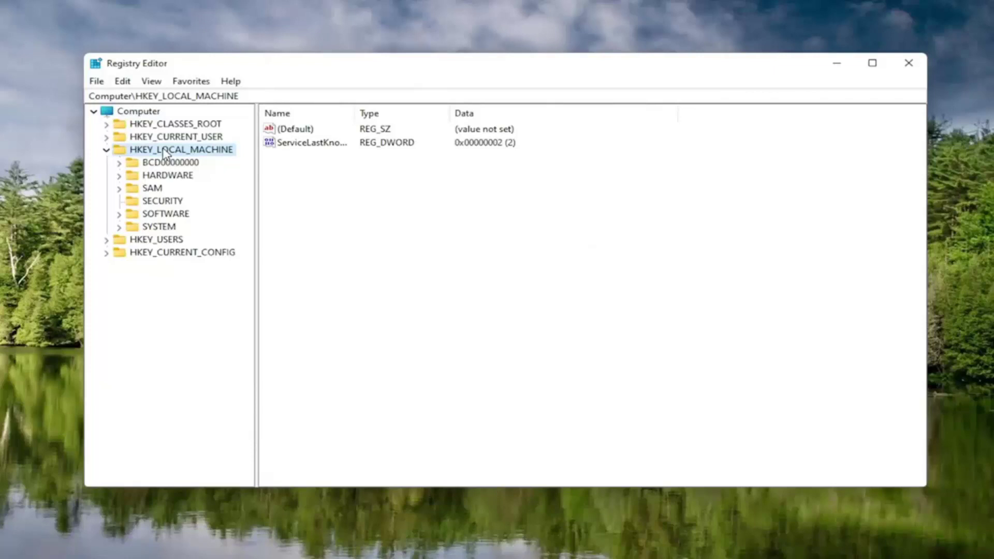
double_click(161, 216)
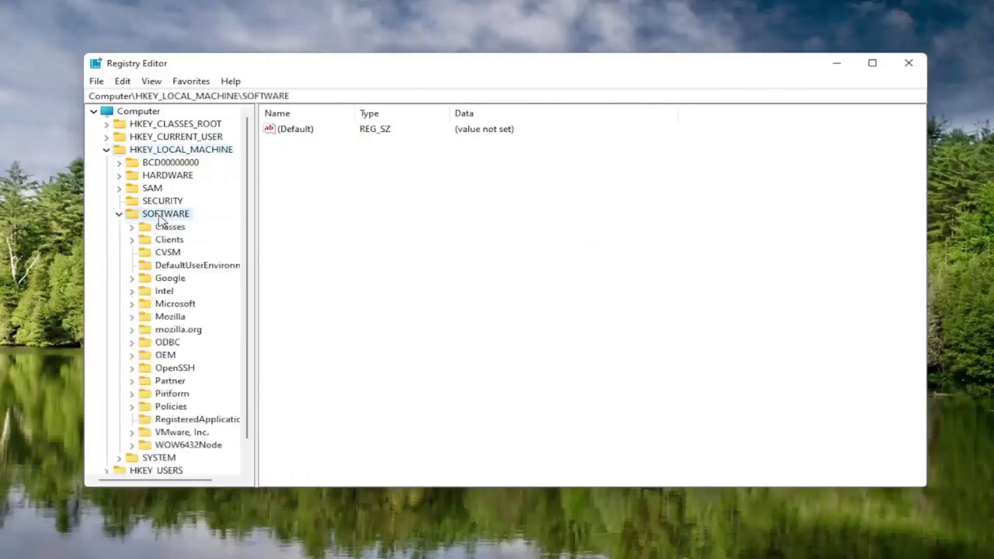
double_click(164, 305)
drag(257, 259, 321, 260)
scroll(186, 321, down, 20)
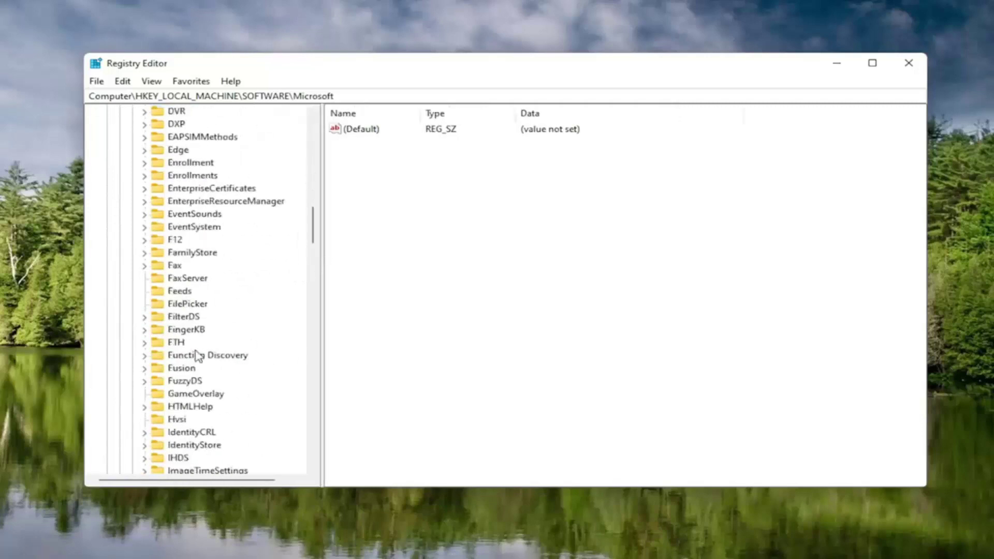
scroll(190, 336, down, 20)
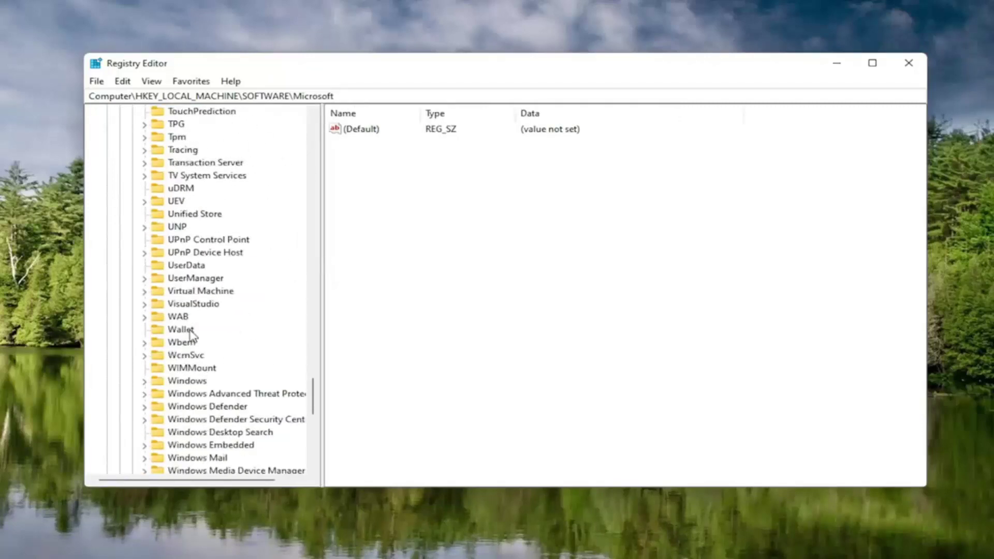
double_click(200, 368)
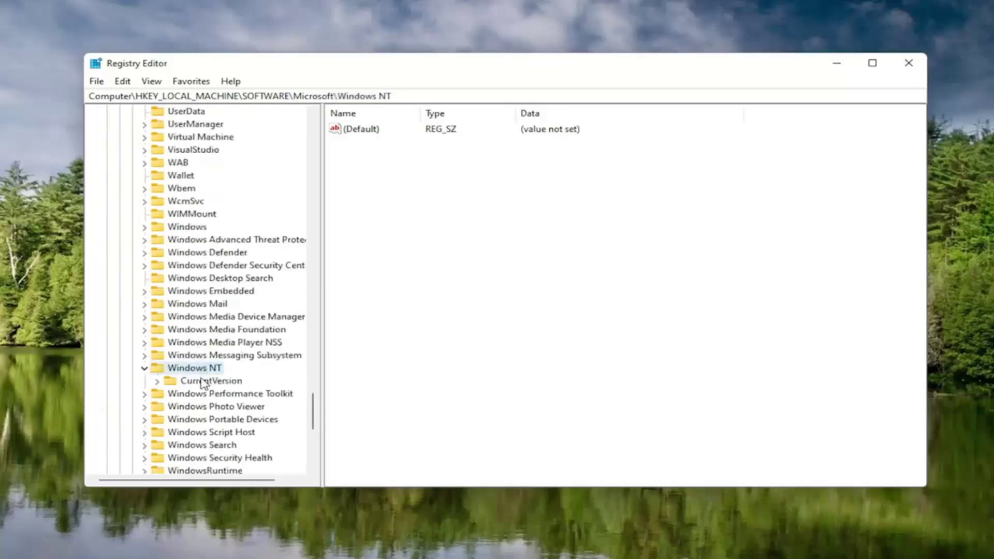
double_click(202, 382)
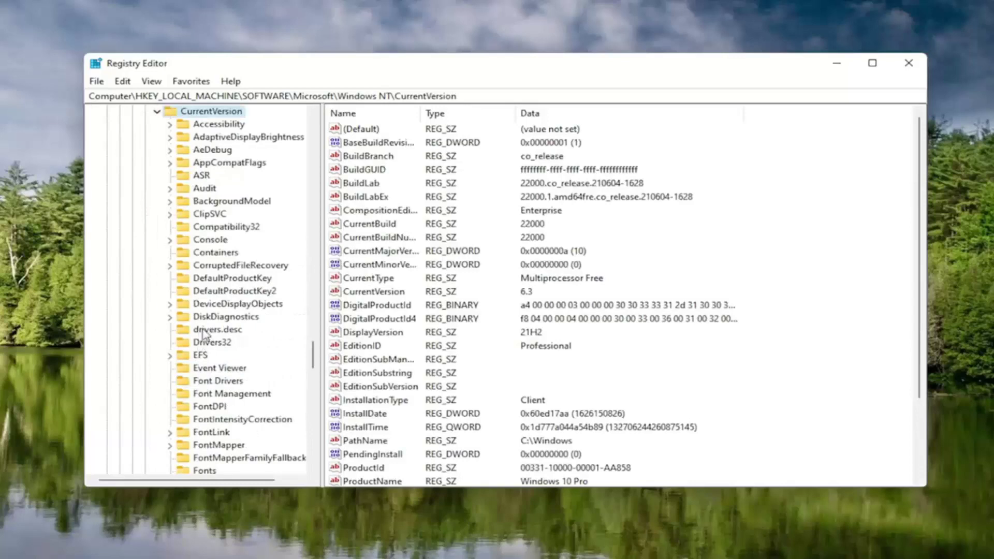
- Open the Multimedia\SystemProfile key under CurrentVersion and widen the Name column to show the full value names
scroll(201, 334, down, 8)
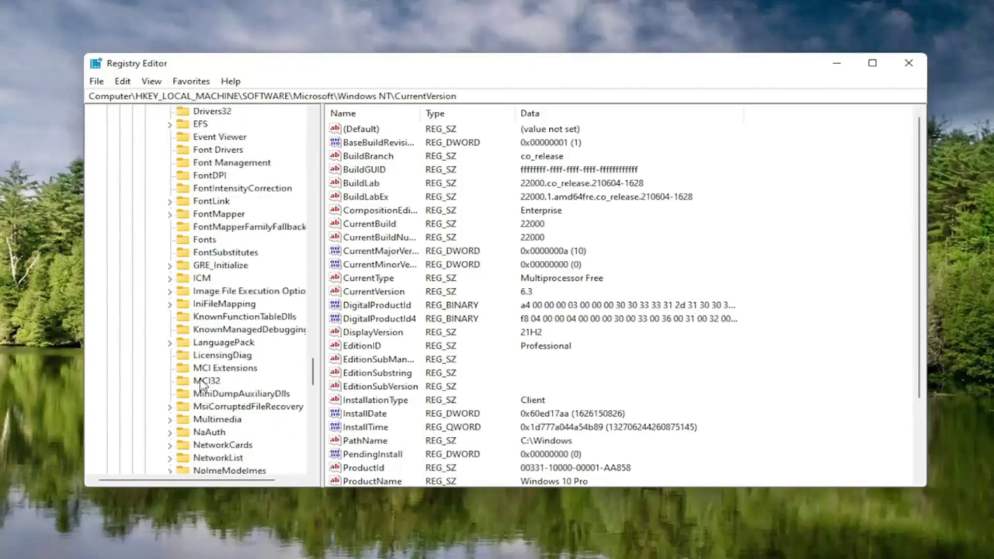
click(216, 342)
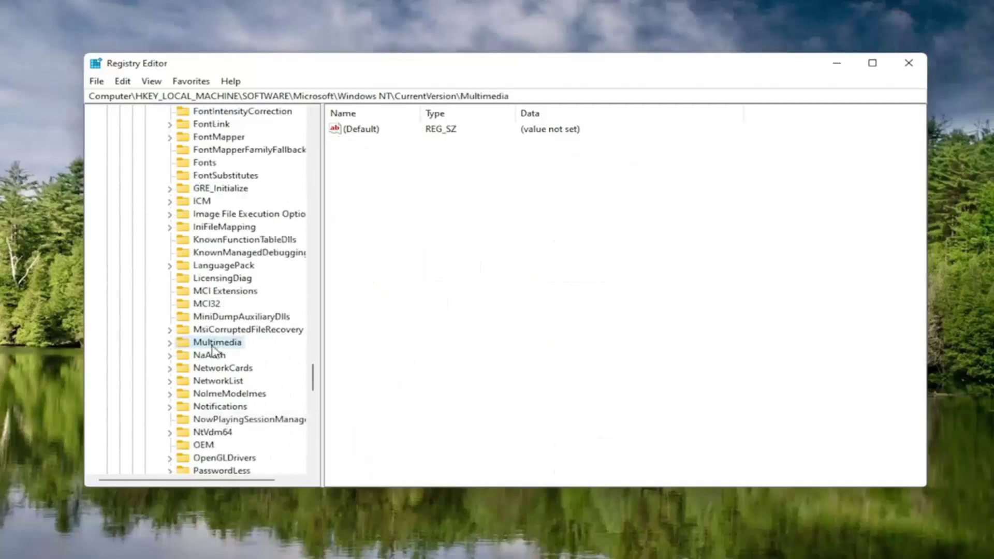
double_click(213, 344)
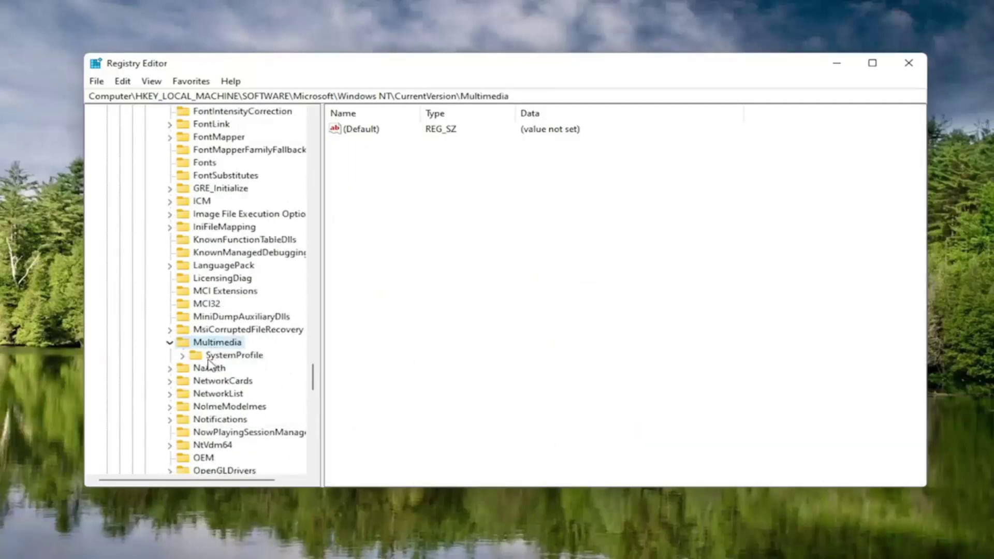
click(210, 360)
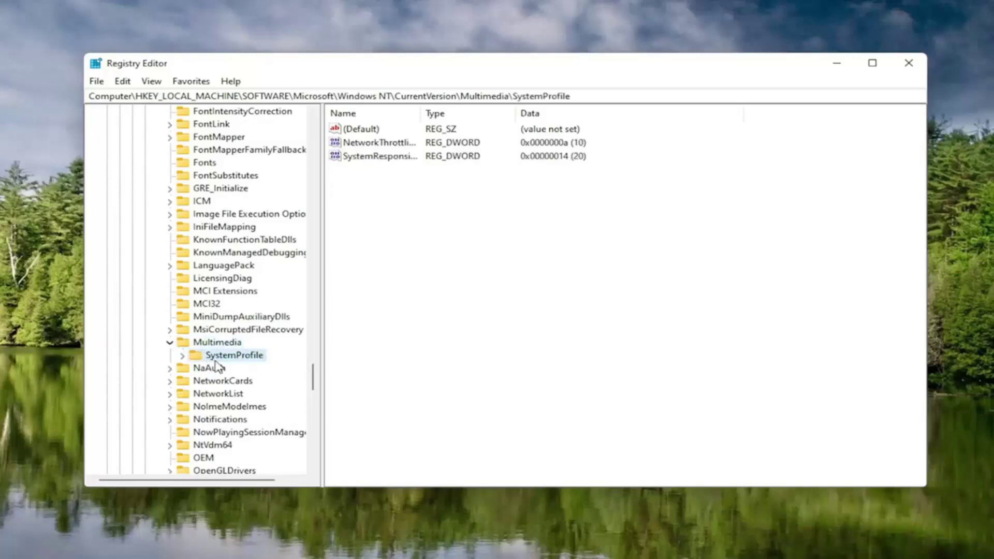
drag(422, 114, 516, 114)
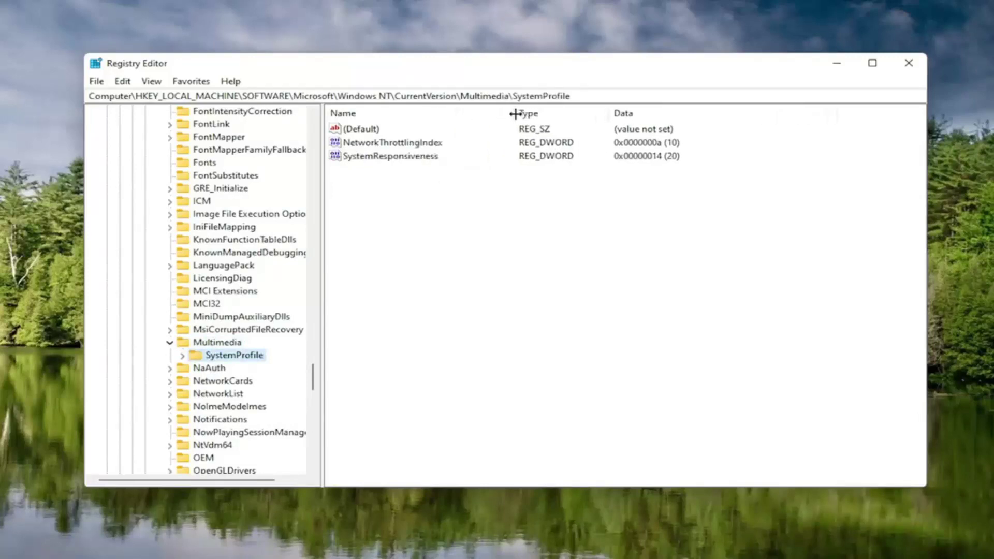
- Set the NetworkThrottlingIndex value data to FFFFFFFF in hexadecimal
double_click(397, 144)
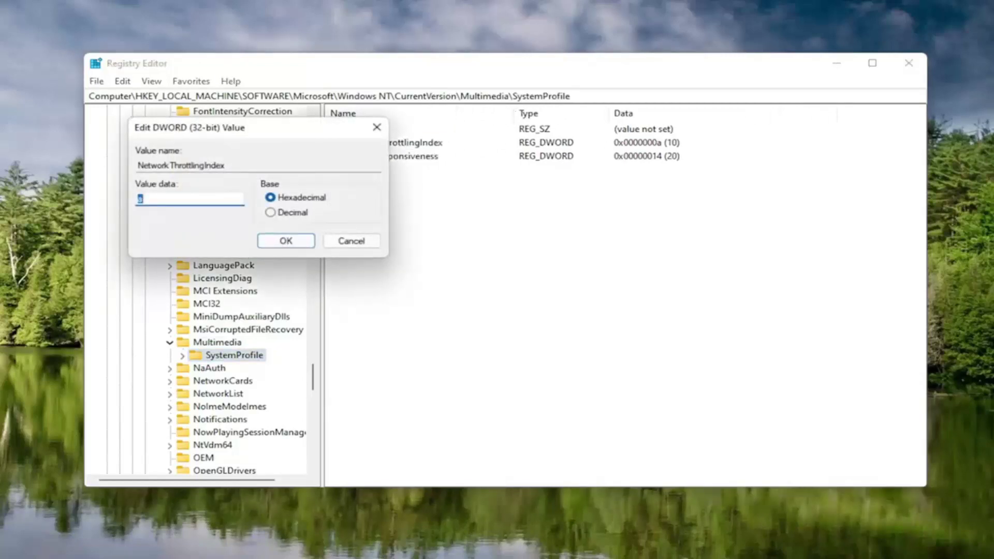
click(150, 206)
drag(214, 129, 504, 164)
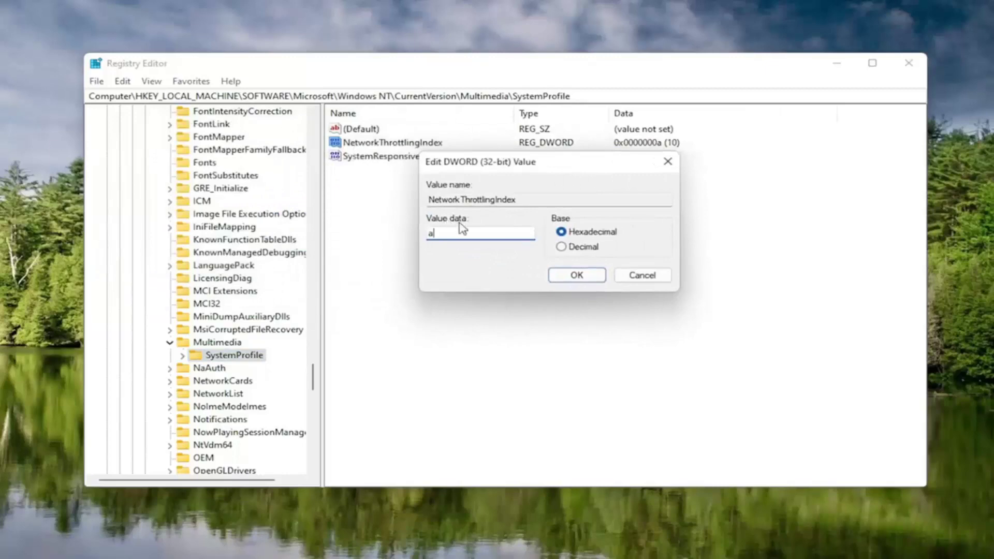
key(BackSpace)
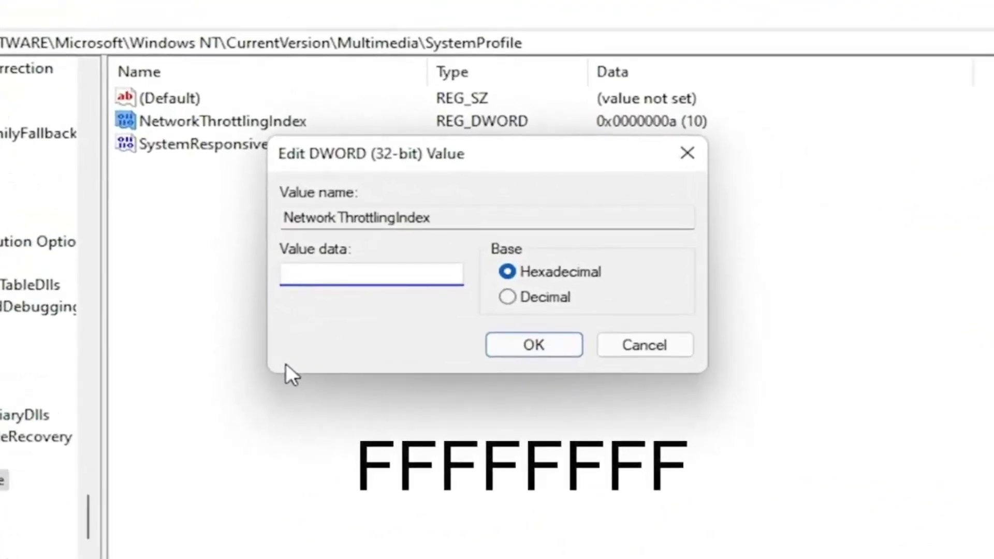
text(FFFFFFFF)
drag(351, 274, 317, 274)
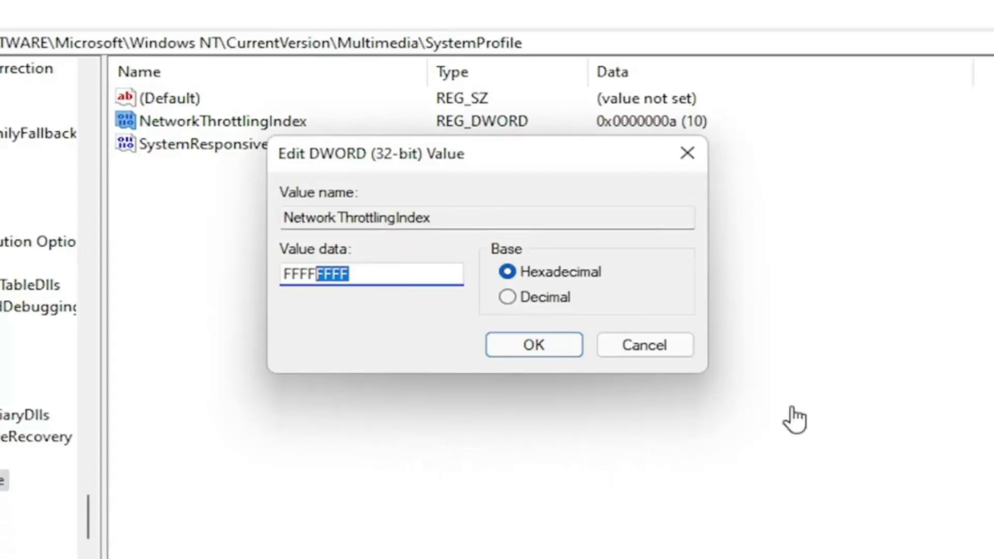
key(End)
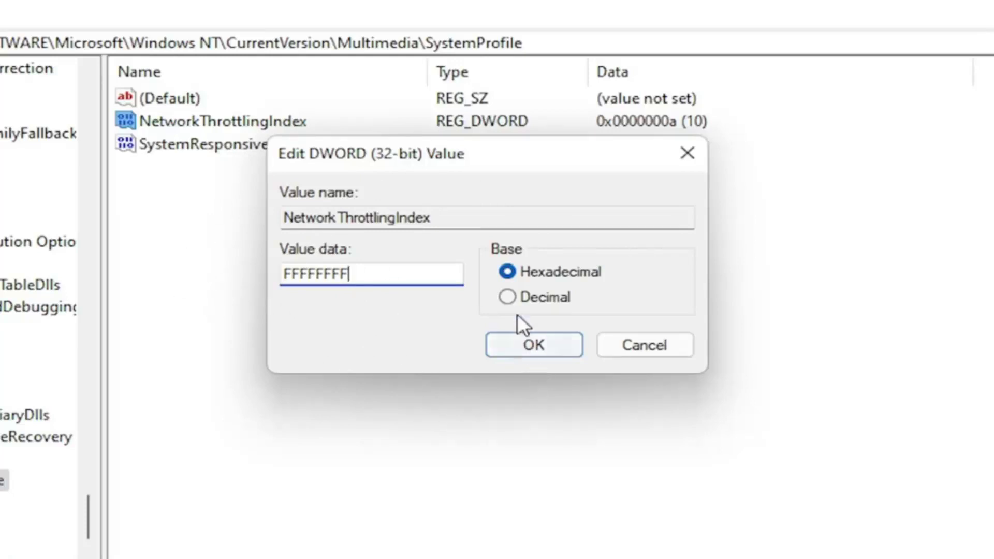
click(539, 348)
- Collapse the Microsoft, SOFTWARE and HKEY_LOCAL_MACHINE branches of the registry tree
drag(85, 517, 88, 100)
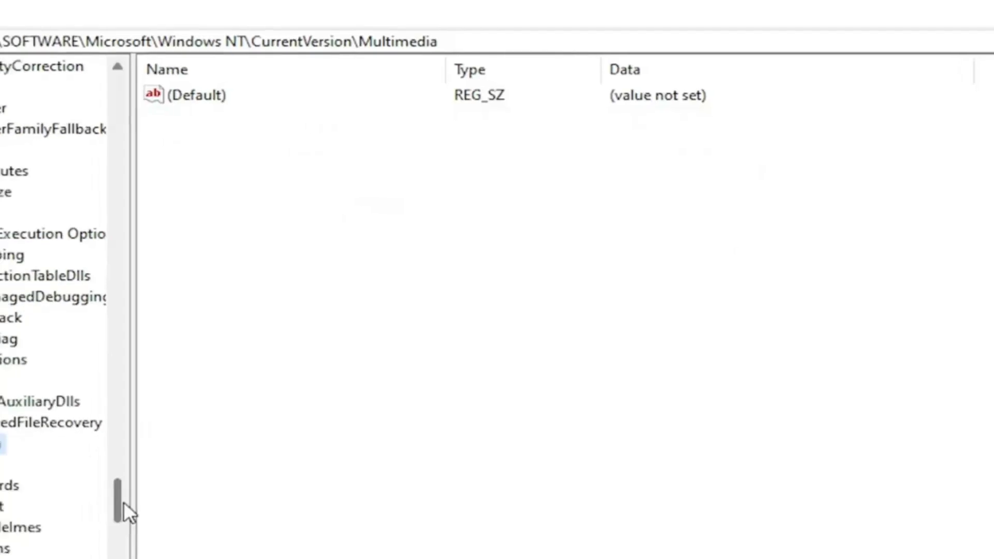
click(76, 298)
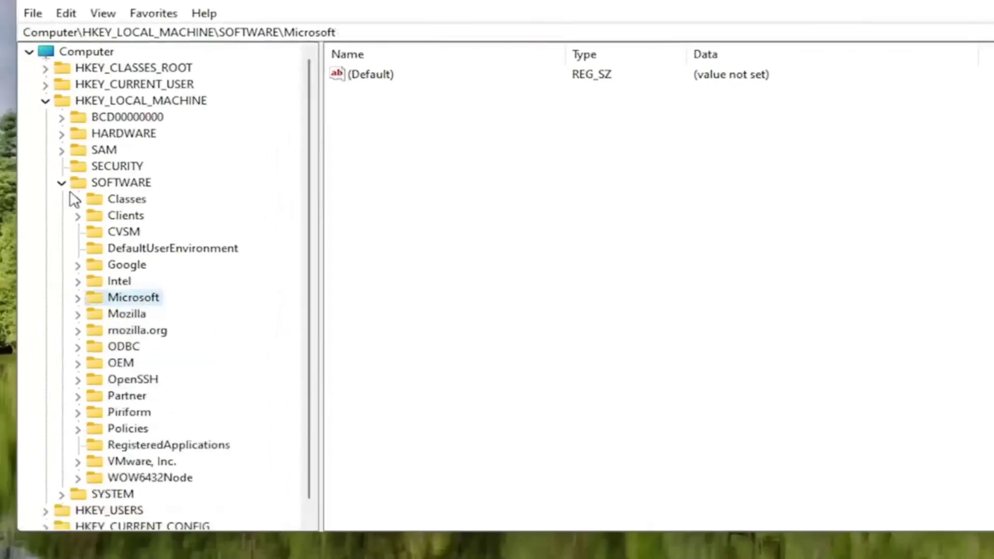
click(62, 183)
click(45, 101)
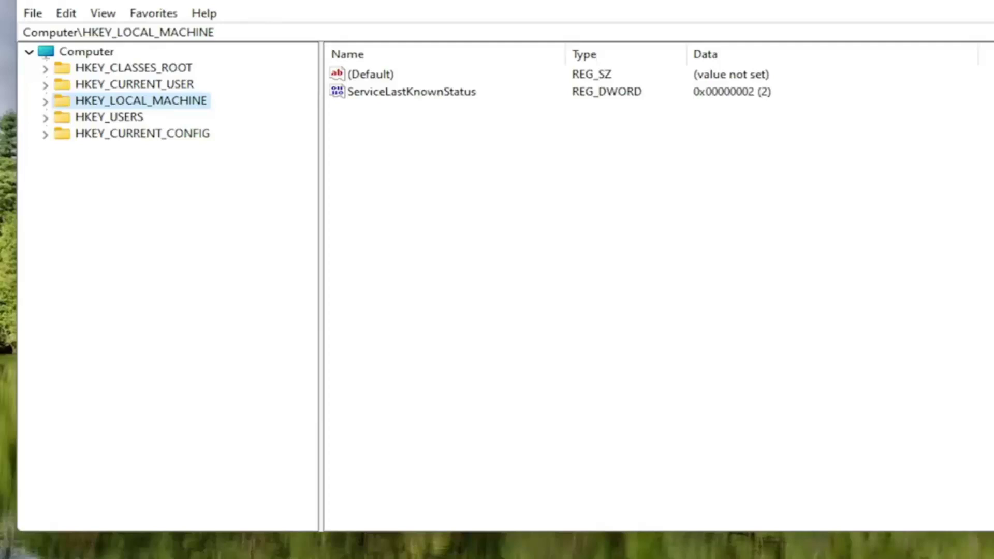
- Expand the registry tree down to HKEY_LOCAL_MACHINE\SYSTEM\CurrentControlSet\Services
double_click(173, 103)
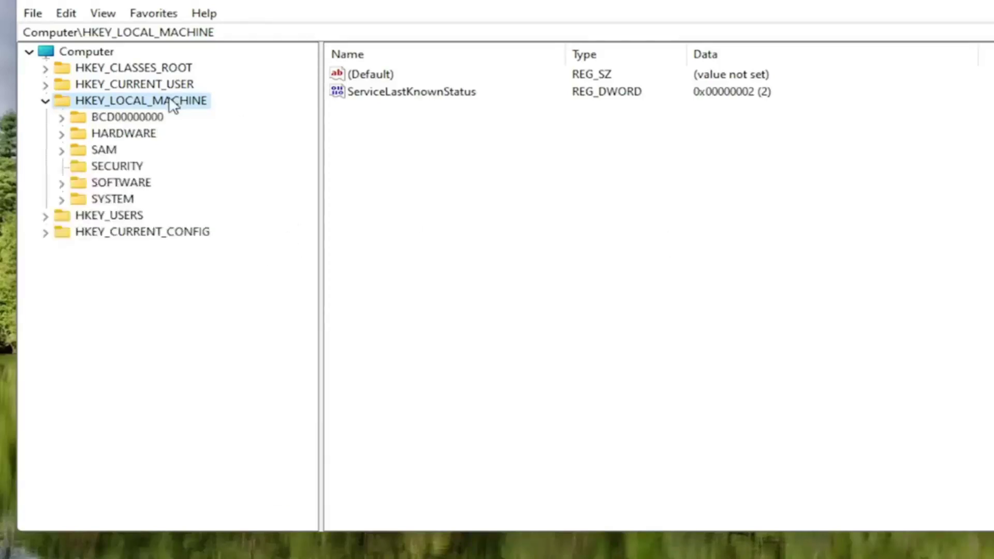
double_click(116, 200)
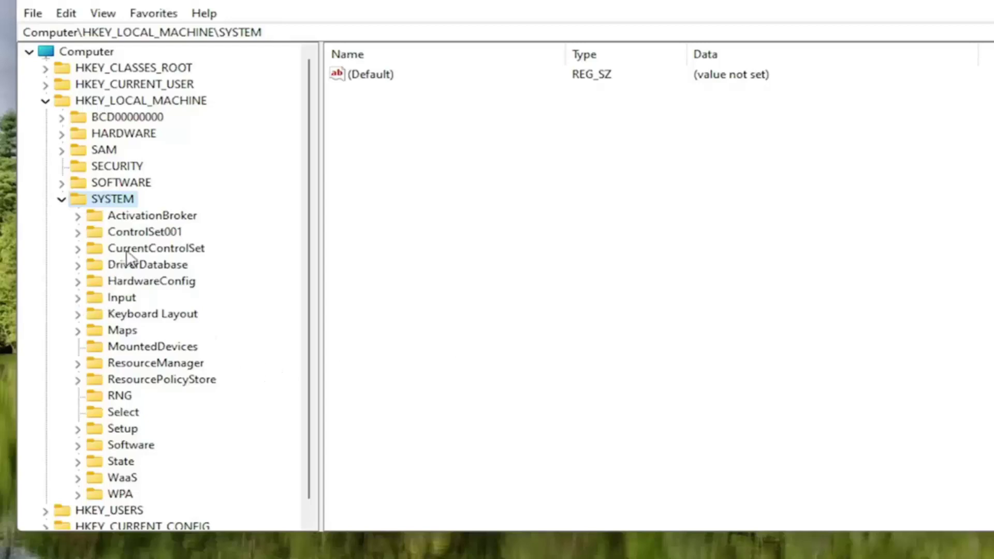
double_click(162, 250)
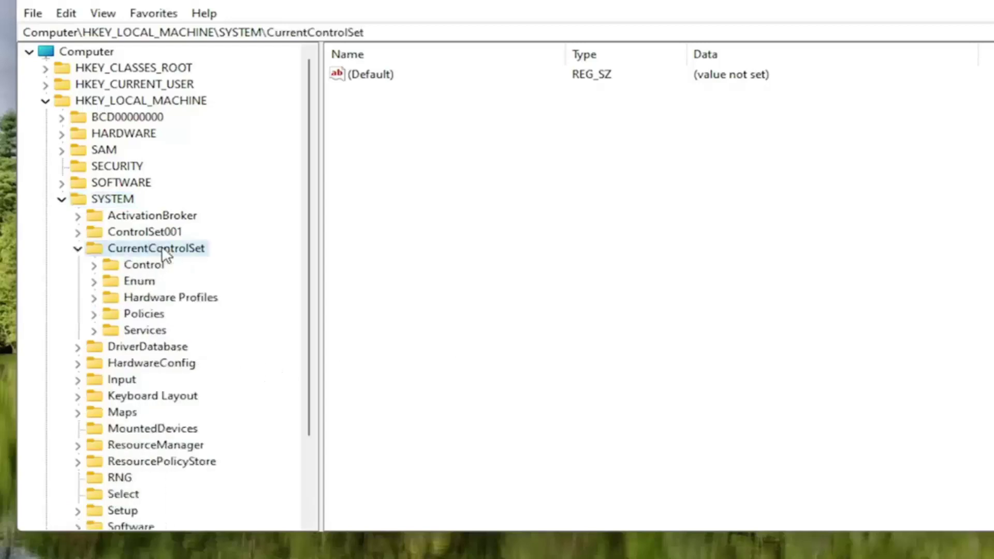
double_click(130, 334)
- Locate and select the Tcpip key in the list of subkeys under Services
scroll(178, 409, down, 4)
scroll(179, 409, down, 4)
scroll(181, 408, down, 12)
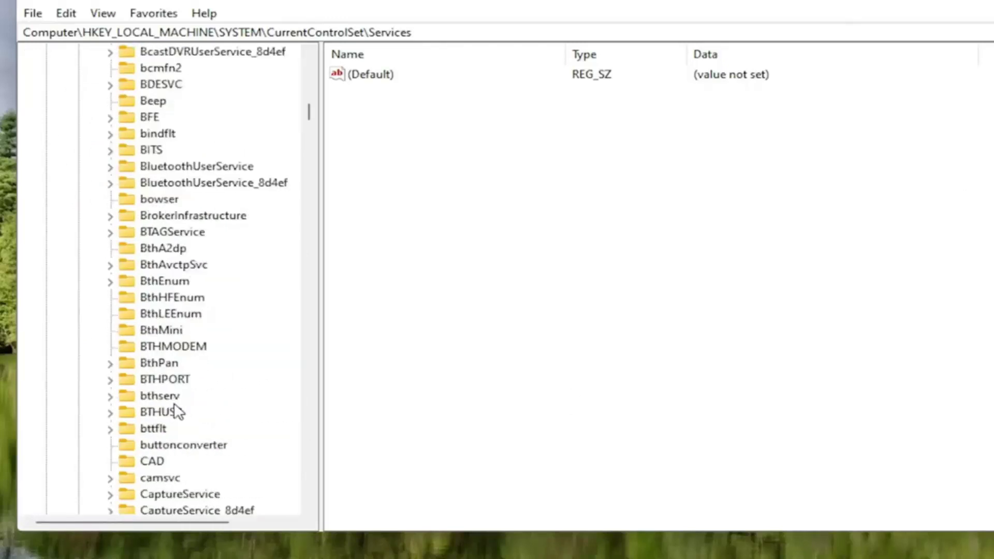
scroll(174, 411, down, 17)
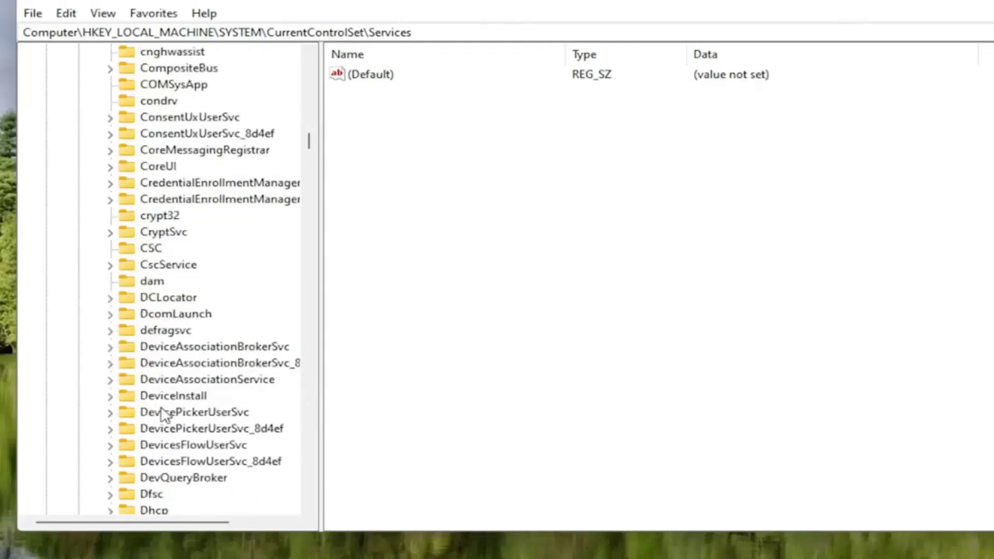
click(174, 363)
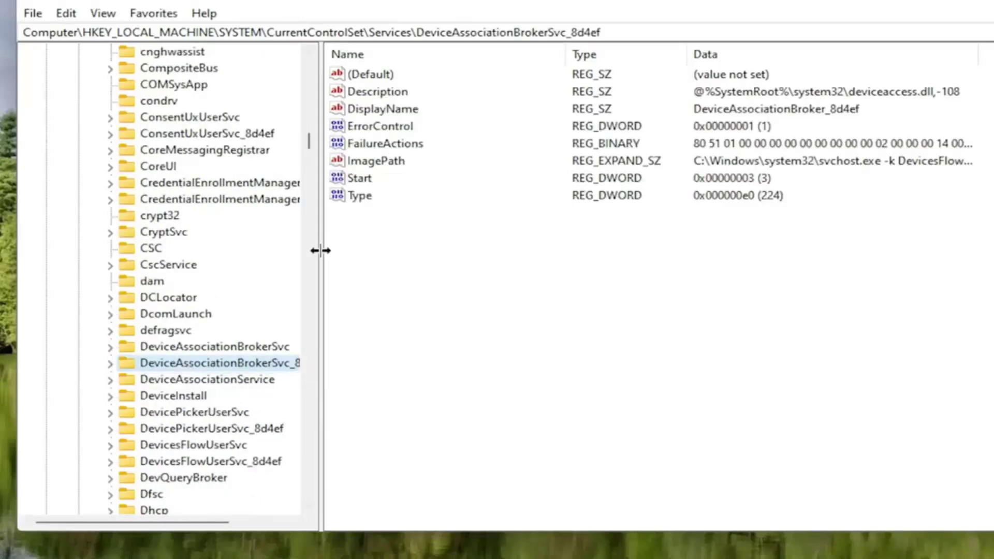
text(tc)
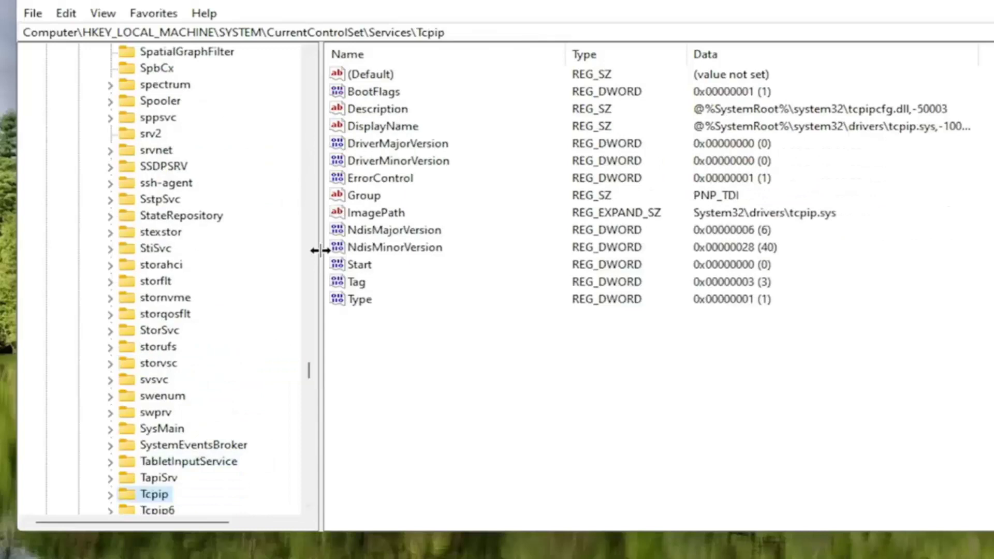
scroll(88, 383, down, 2)
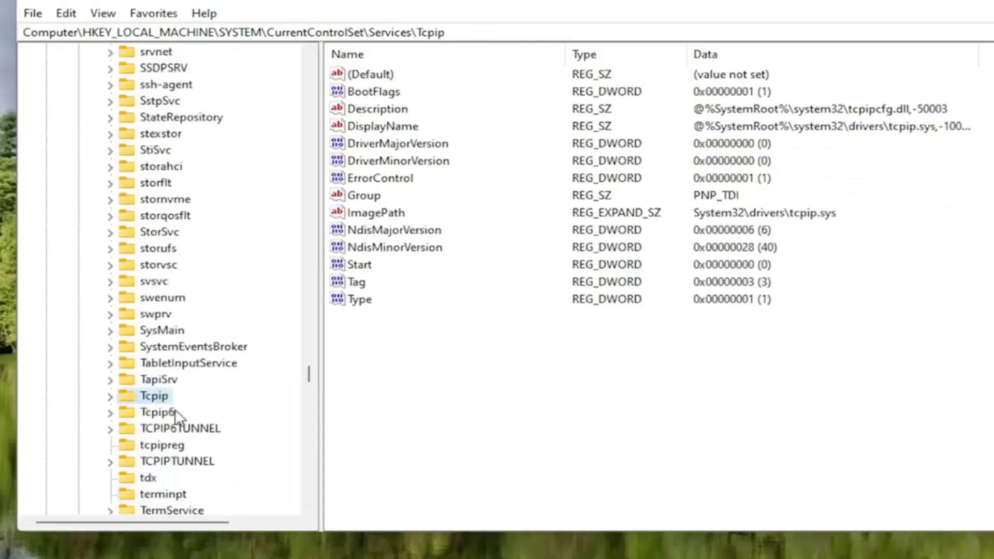
scroll(195, 414, down, 2)
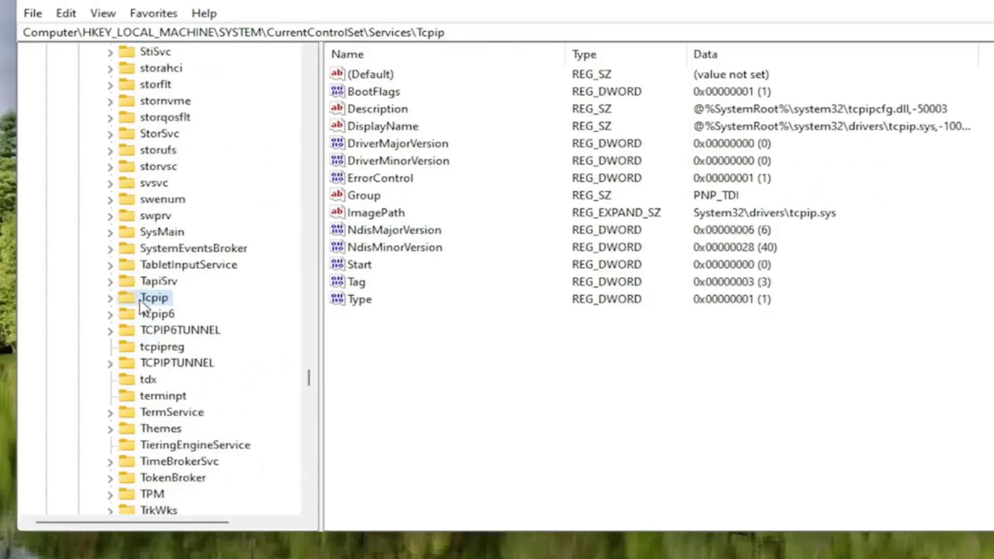
- Expand Tcpip\Parameters\Interfaces and widen the tree pane to show more of the interface subkey names
double_click(140, 301)
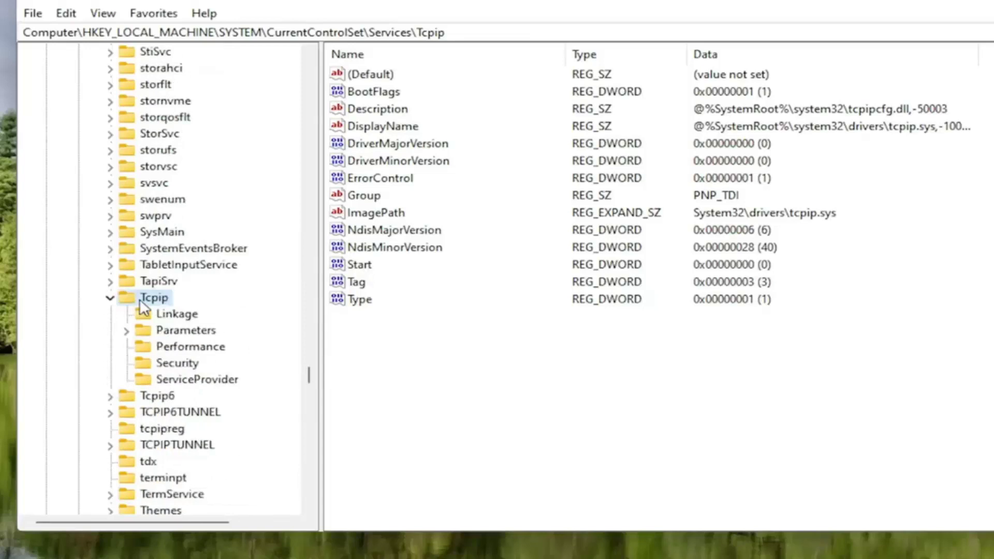
double_click(164, 330)
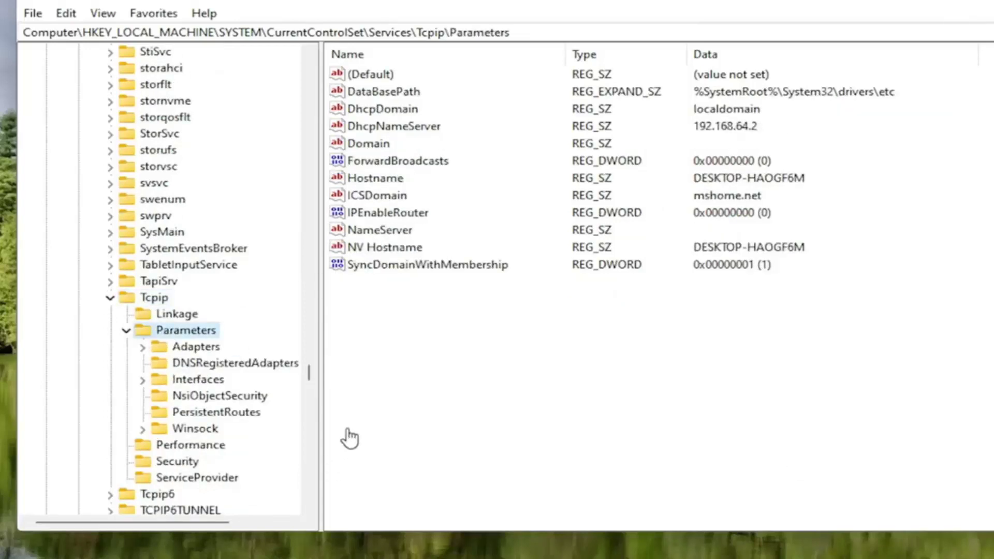
click(174, 380)
double_click(176, 382)
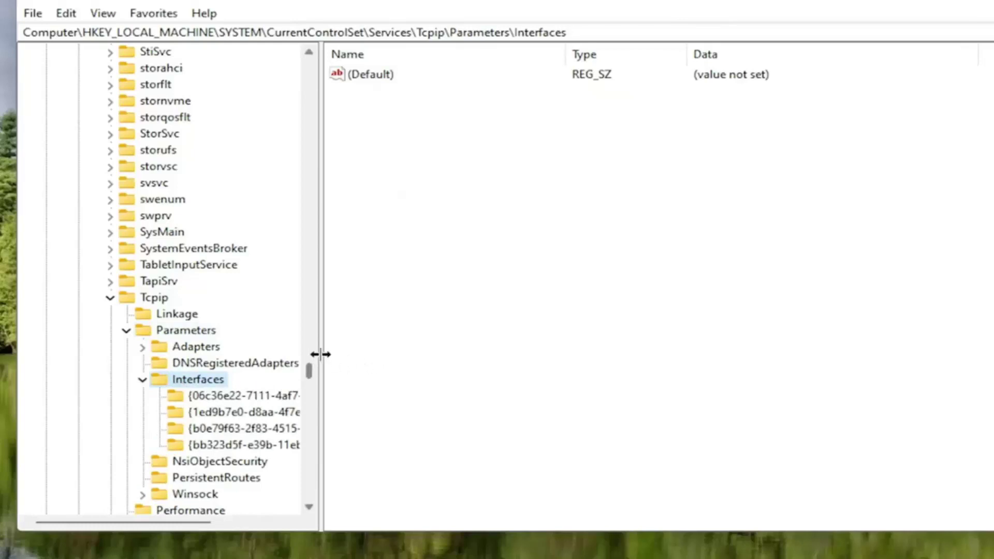
drag(321, 364, 375, 366)
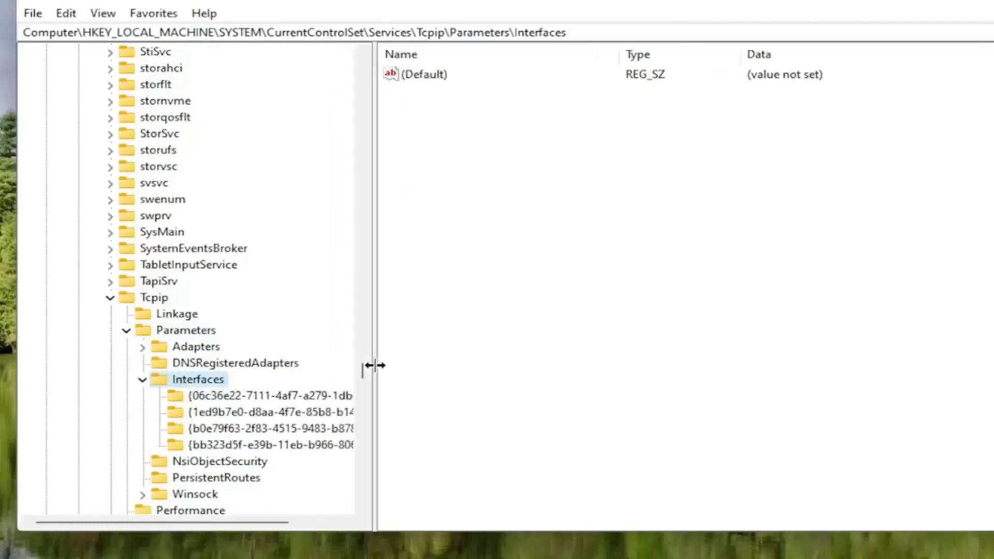
- Examine the values of the four interface subkeys under Interfaces to identify the one with the most DHCP entries
click(270, 396)
click(252, 410)
click(243, 429)
click(245, 445)
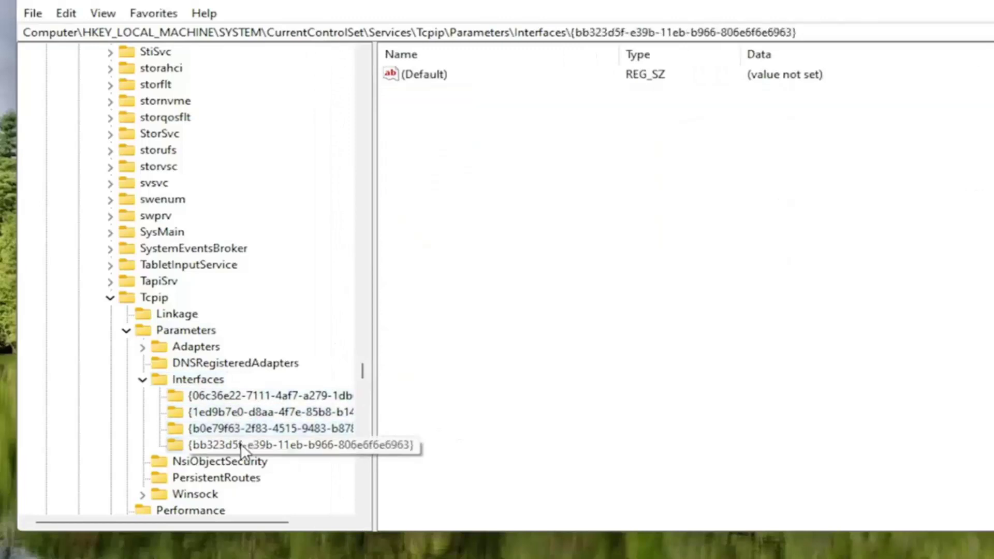
click(246, 428)
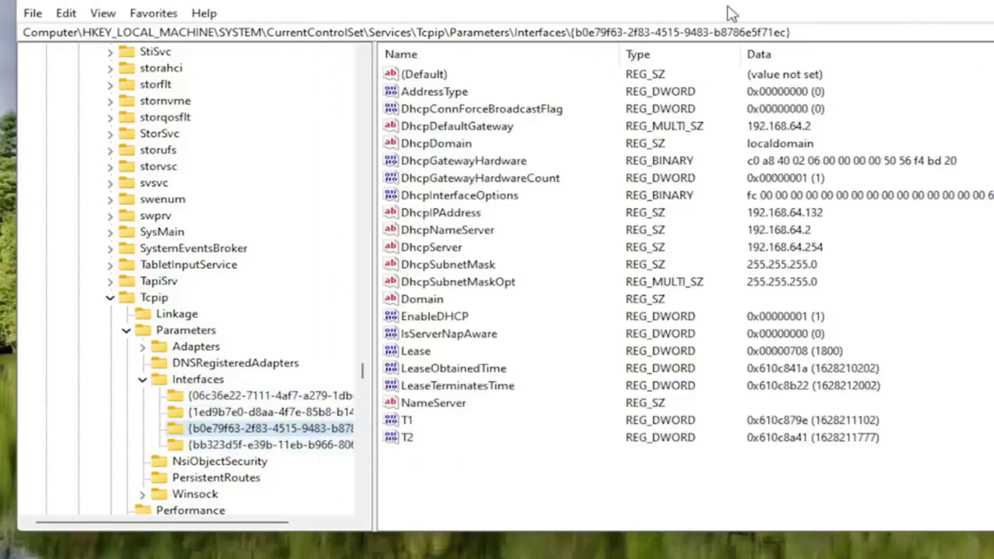
click(207, 444)
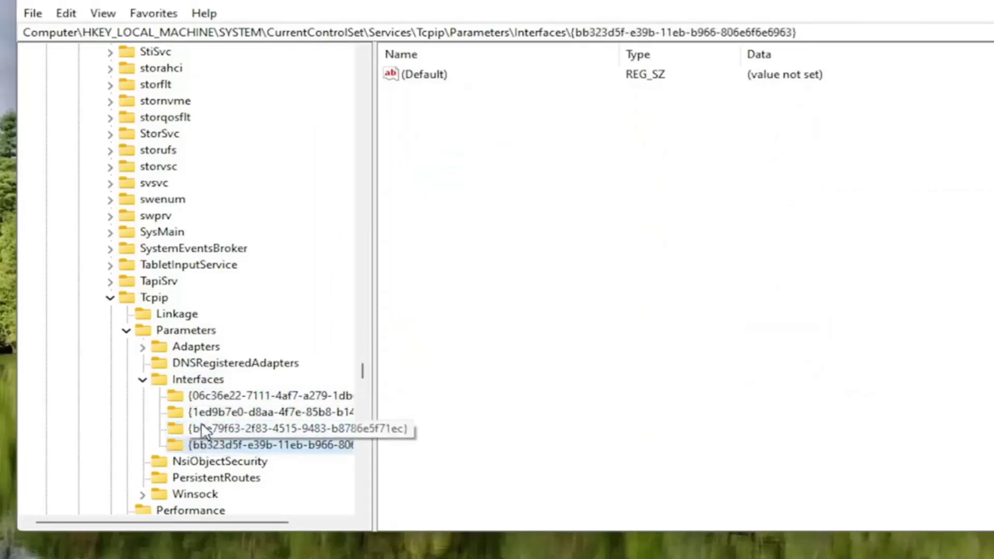
click(207, 412)
click(210, 429)
click(213, 395)
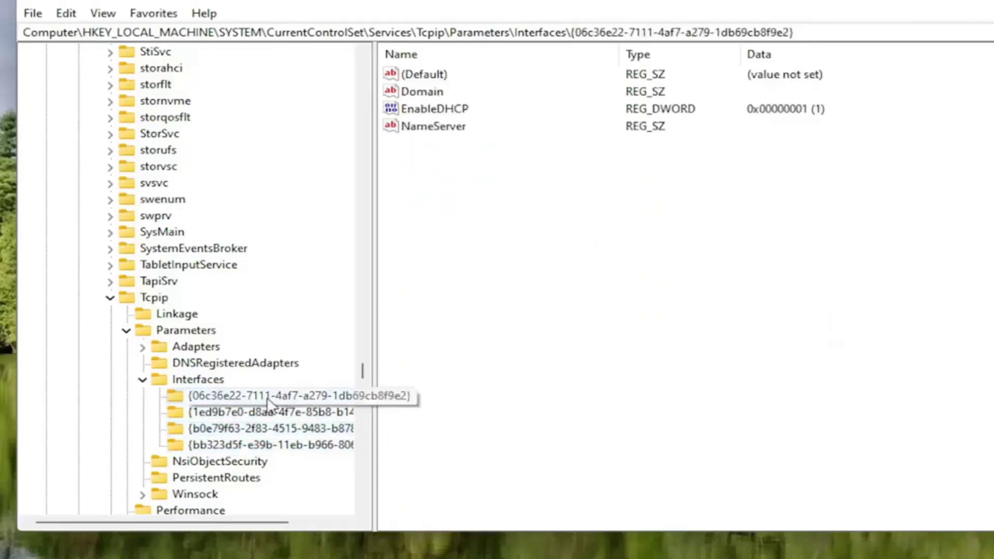
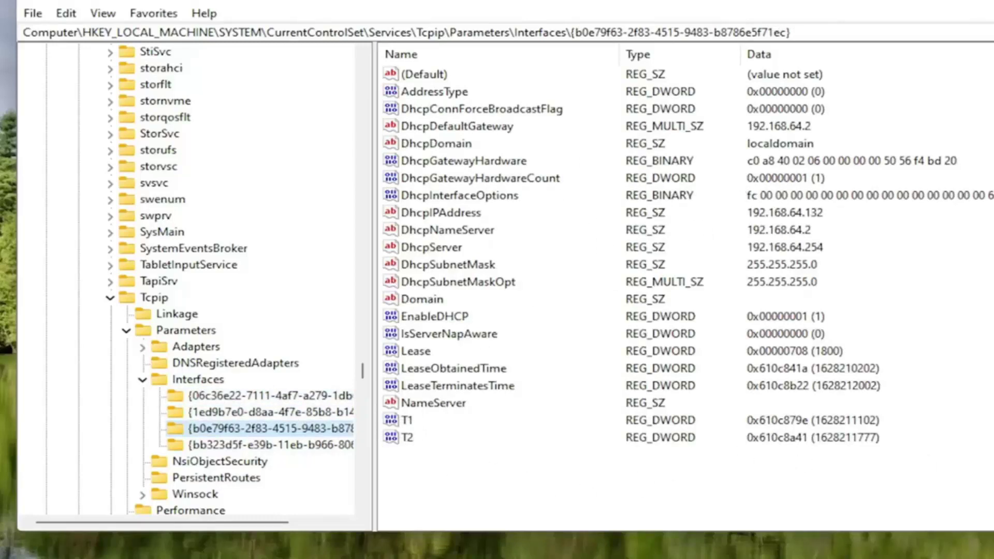
- Create a DWORD (32-bit) value named TCPackFrequency in the interface key beginning with b0e79f63
right_click(433, 476)
mouse_move(488, 481)
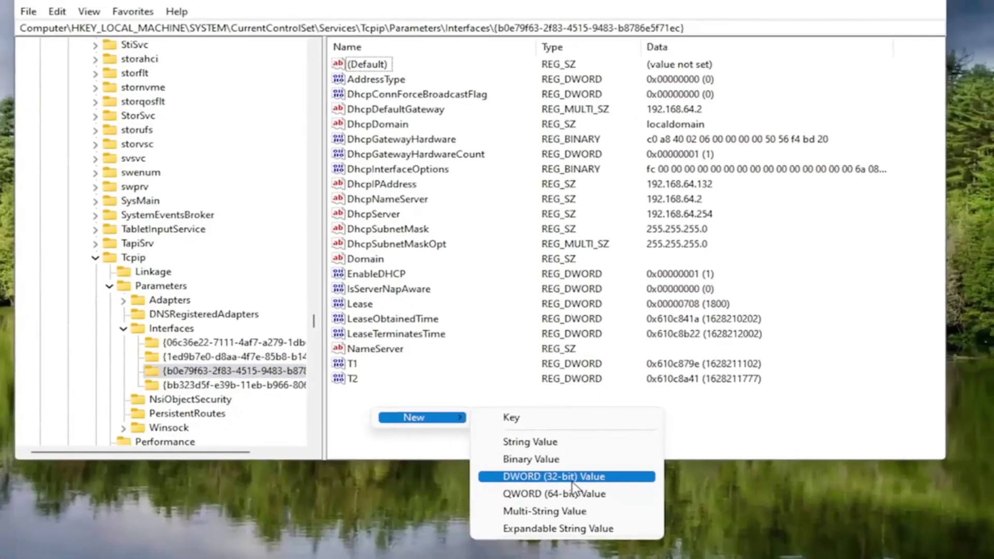
click(626, 528)
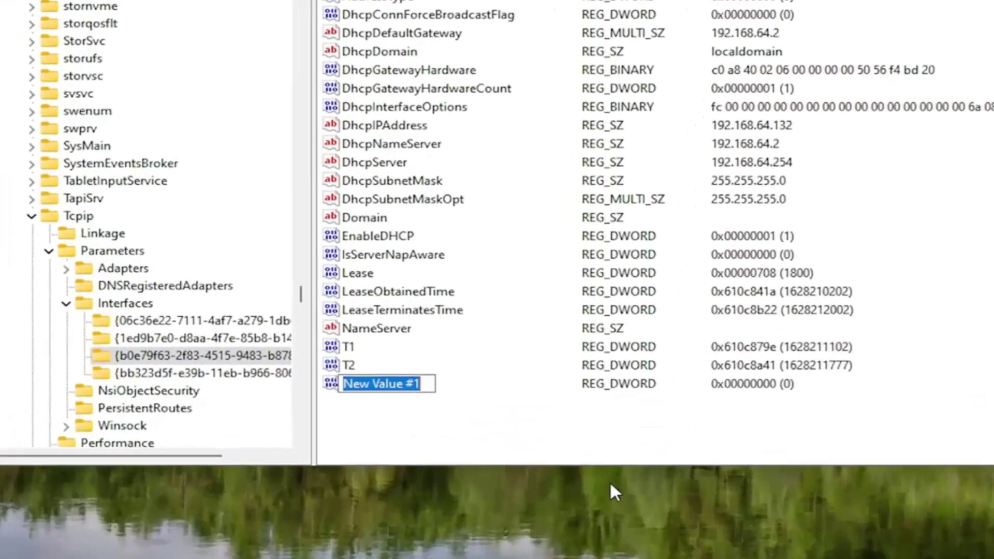
text(TCP)
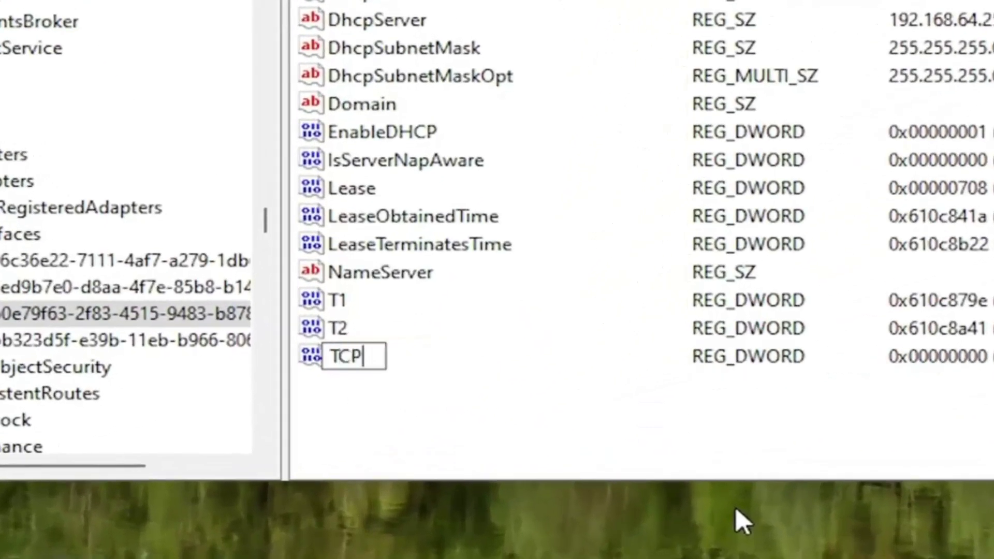
text(ack)
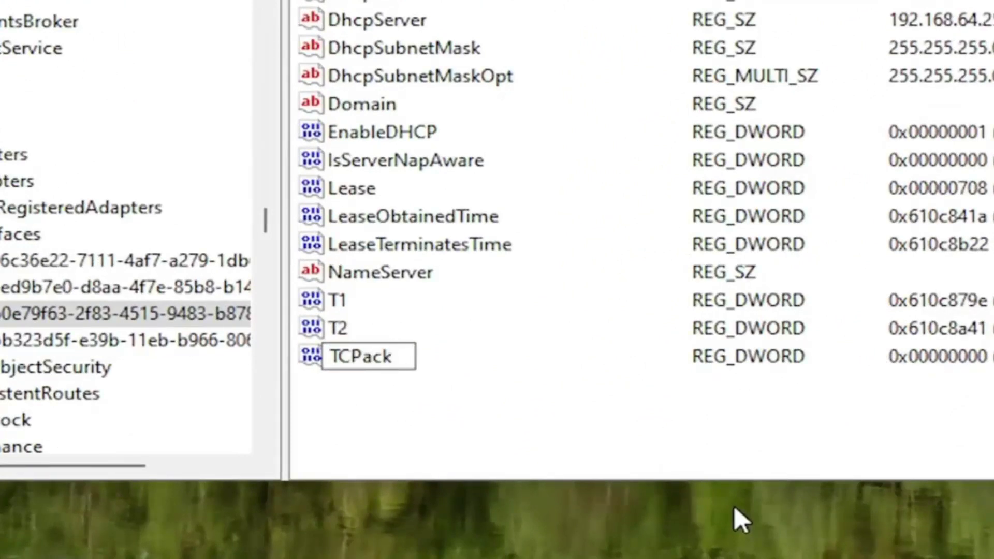
text(Freq)
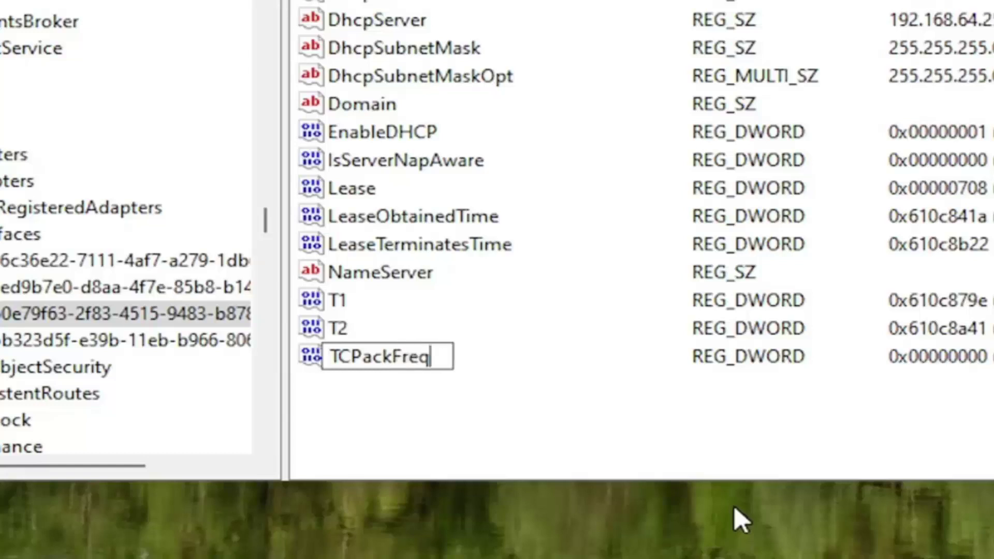
text(uebnc)
key(BackSpace)
key(BackSpace)
key(BackSpace)
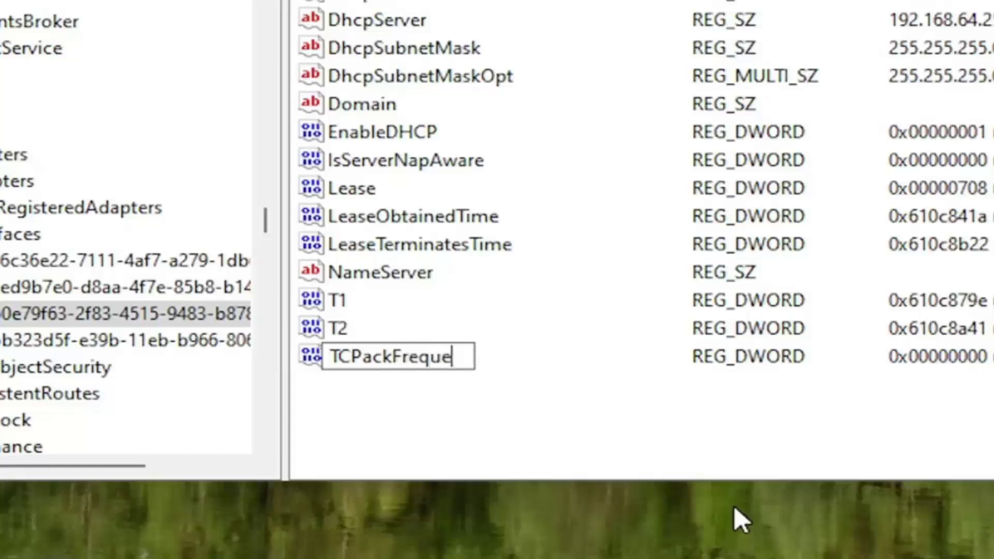
text(ncy)
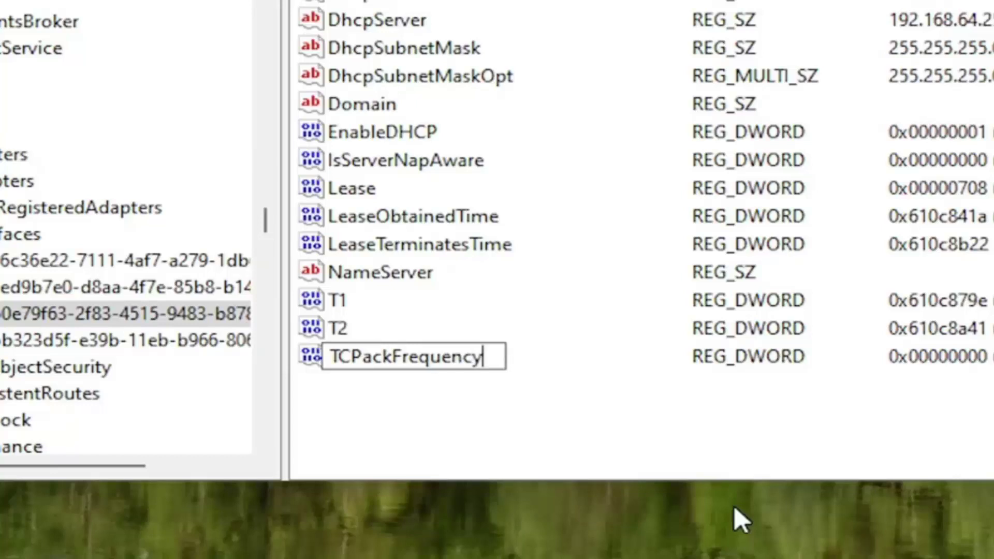
key(Return)
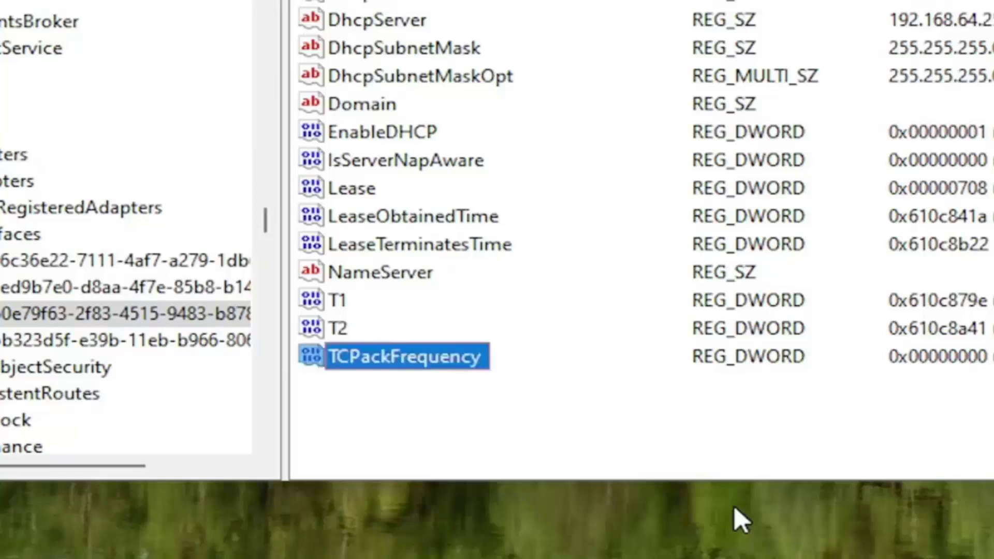
click(419, 405)
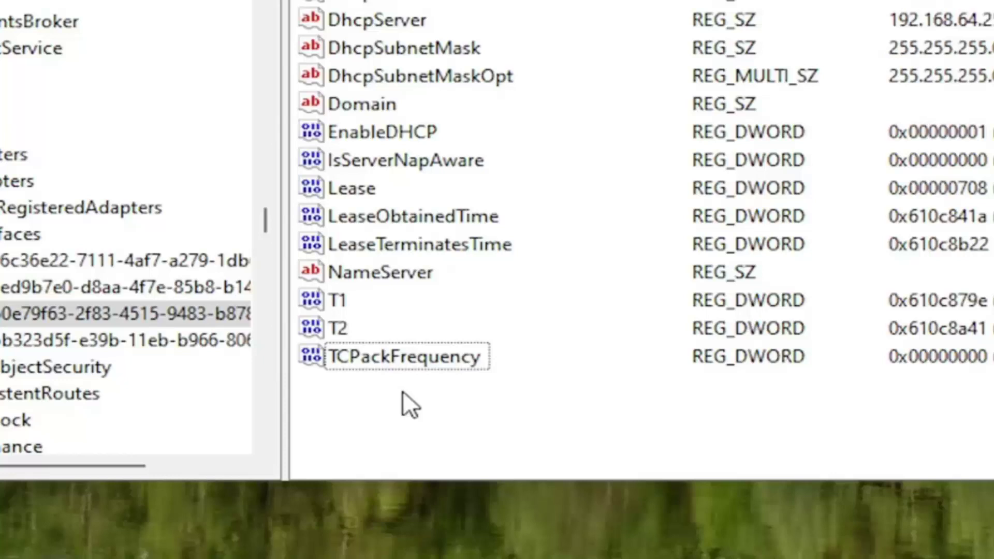
- Add another DWORD (32-bit) value named TCPNoDelay to the same interface key
right_click(403, 391)
mouse_move(445, 410)
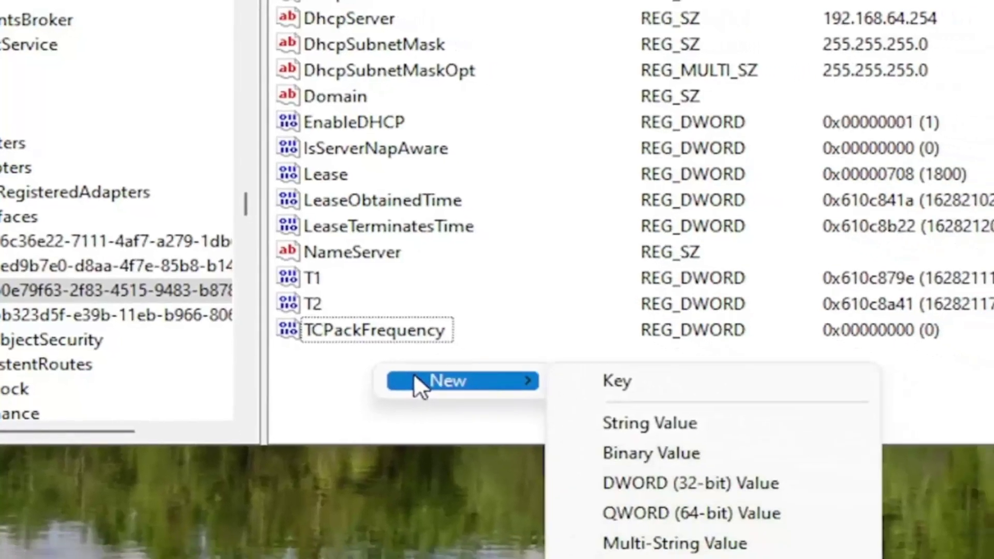
click(659, 483)
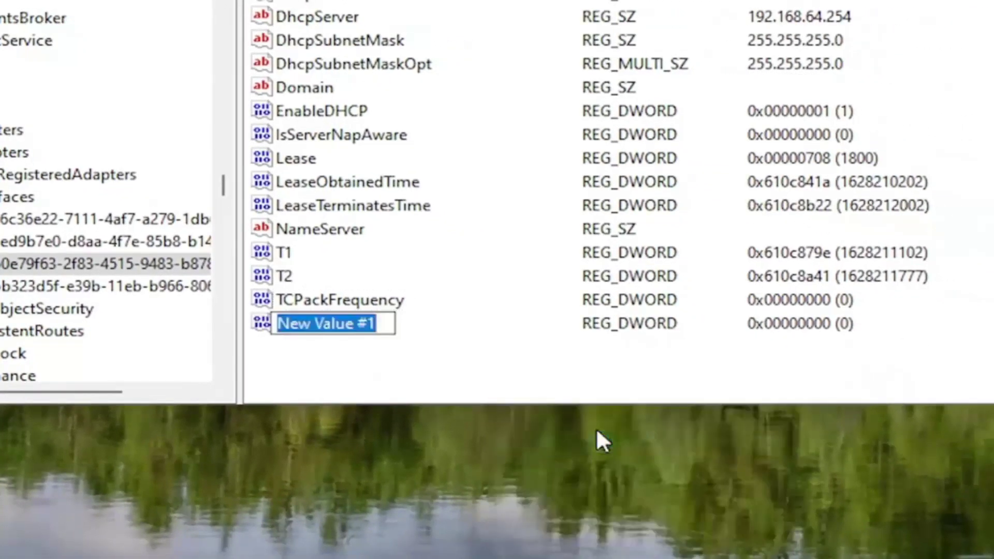
text(TCP)
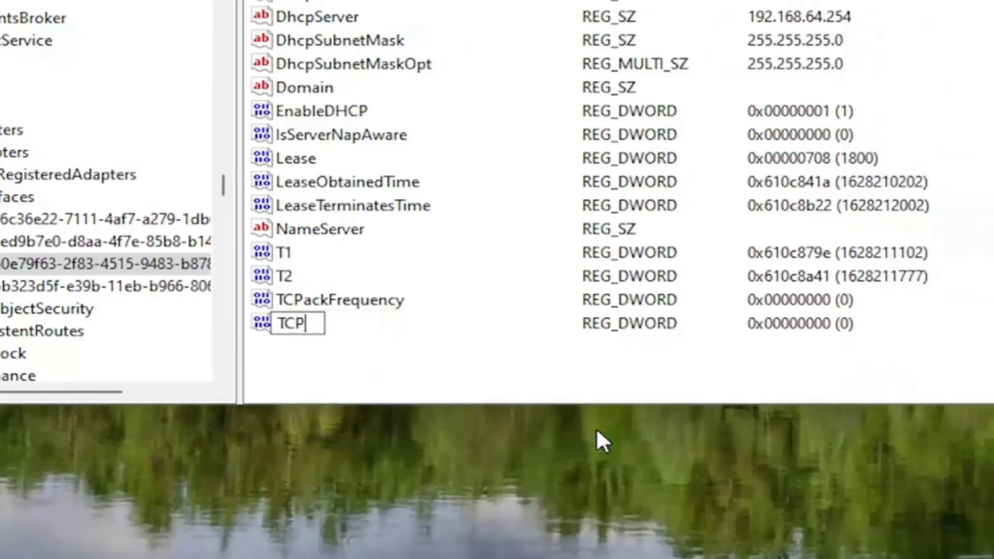
text(NoDelay)
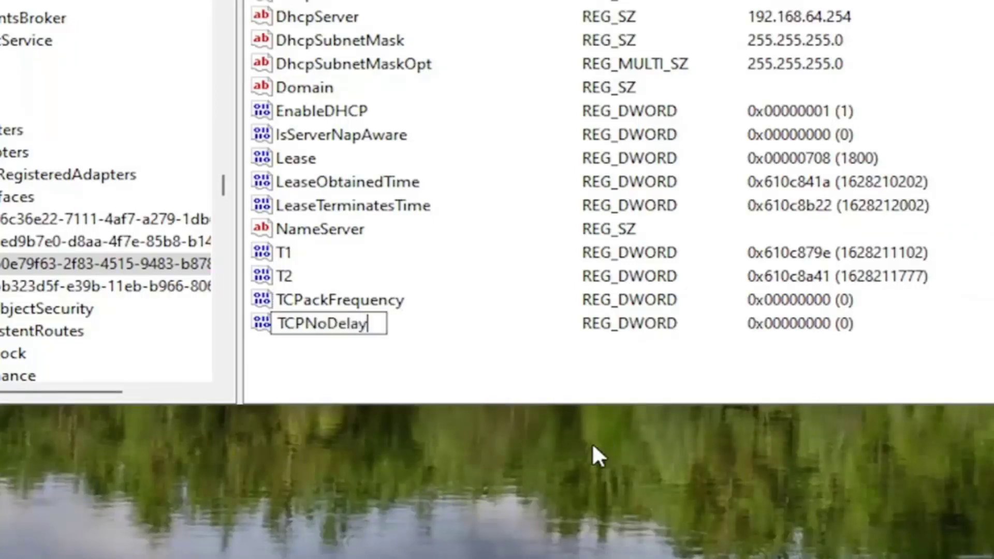
key(Return)
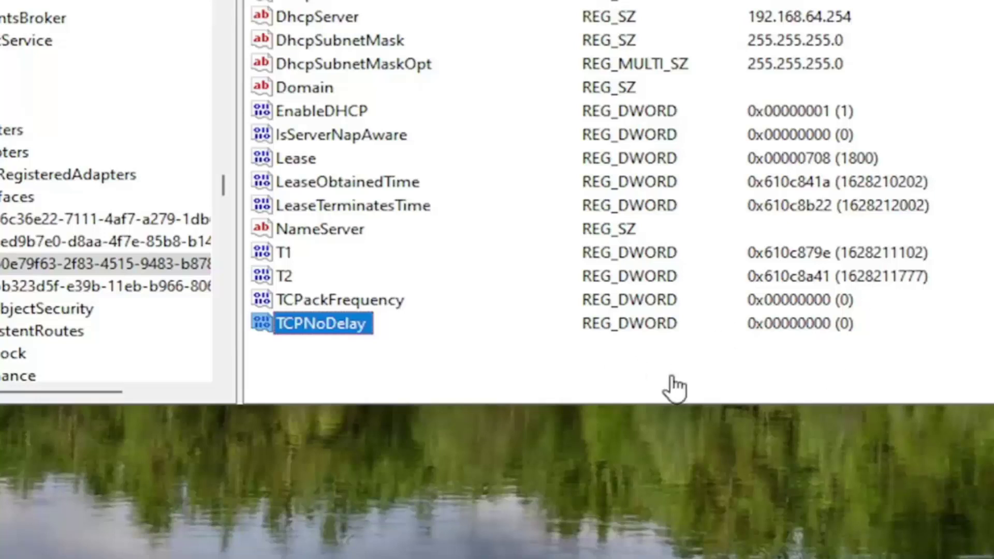
- Set the TCPackFrequency value data to 1 with the hexadecimal base
double_click(352, 300)
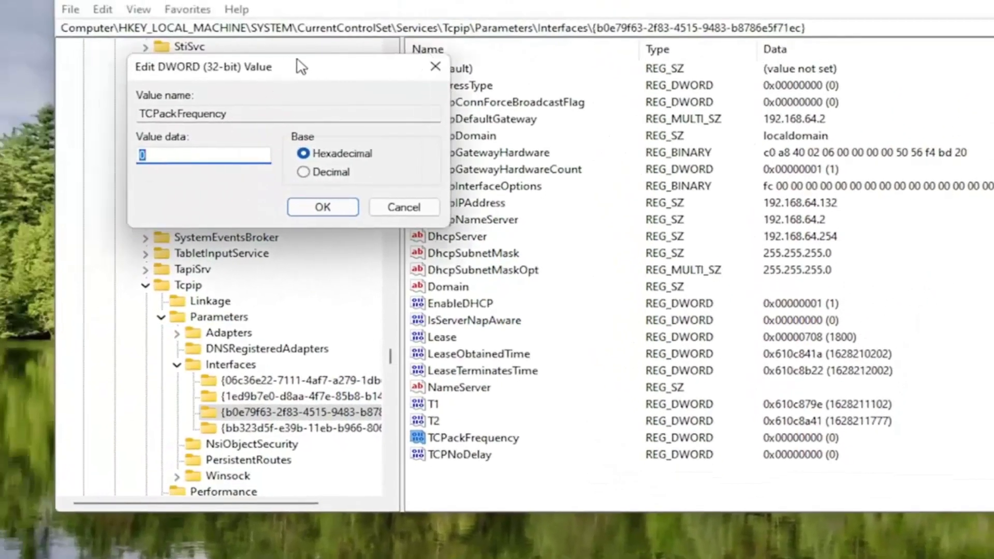
drag(295, 67, 584, 155)
key(BackSpace)
text(1)
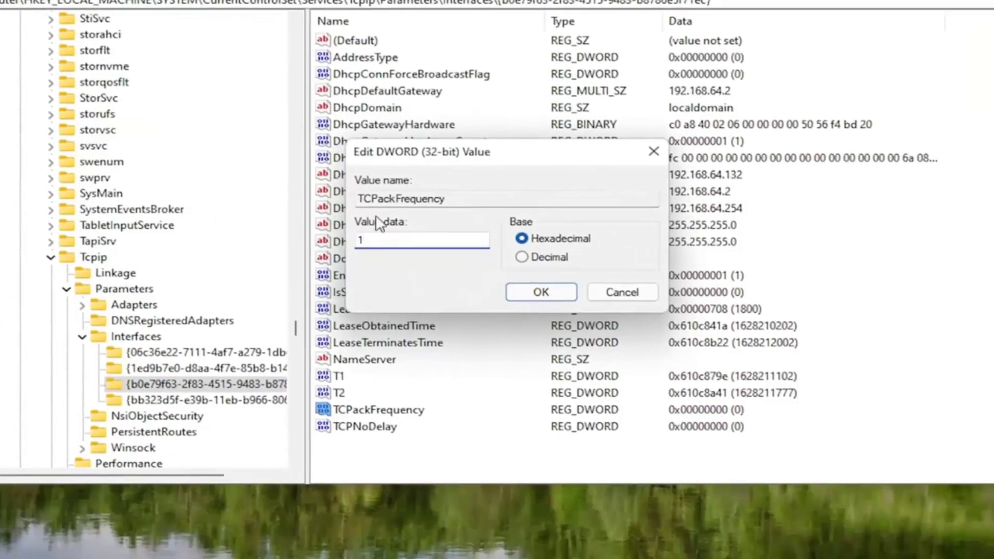
click(542, 293)
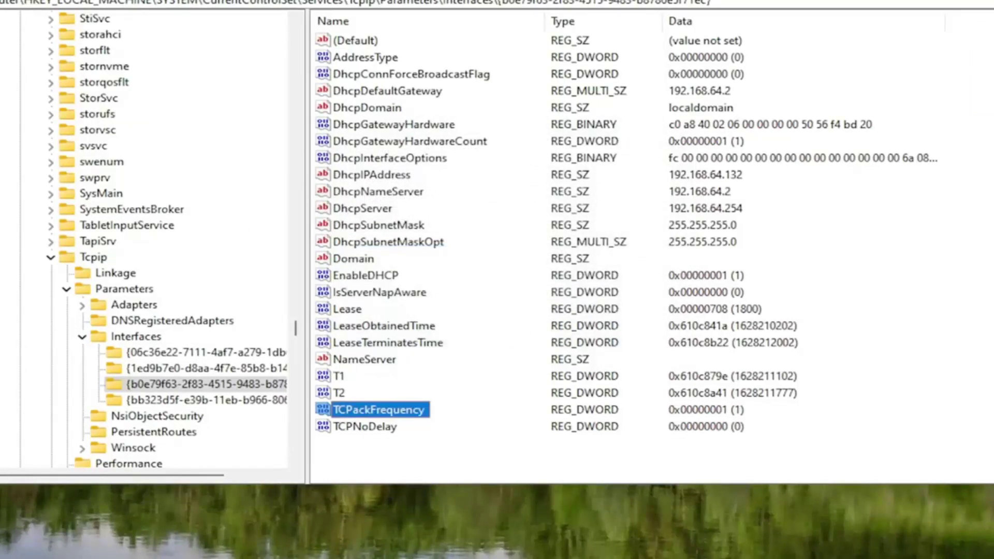
- Set the TCPNoDelay value data to 1 with the hexadecimal base
double_click(366, 433)
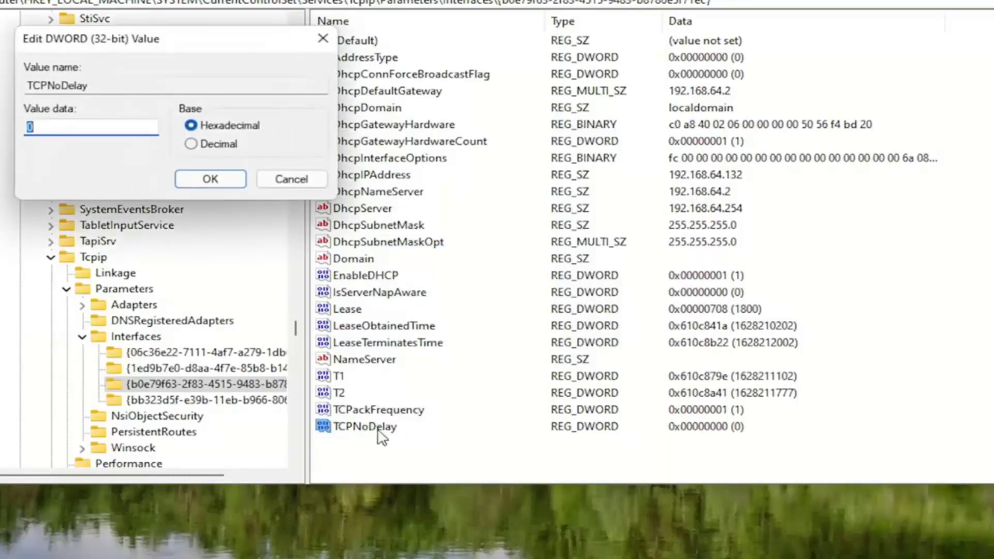
drag(198, 50, 465, 163)
text(1)
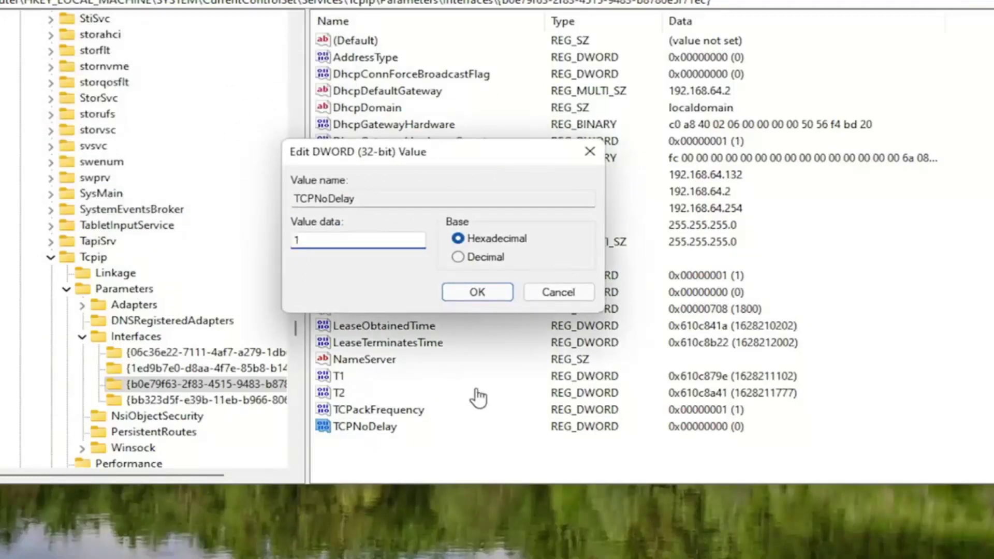
click(494, 295)
- Collapse the expanded registry branches from Interfaces up through Parameters, Tcpip, Services and CurrentControlSet to SYSTEM
click(82, 336)
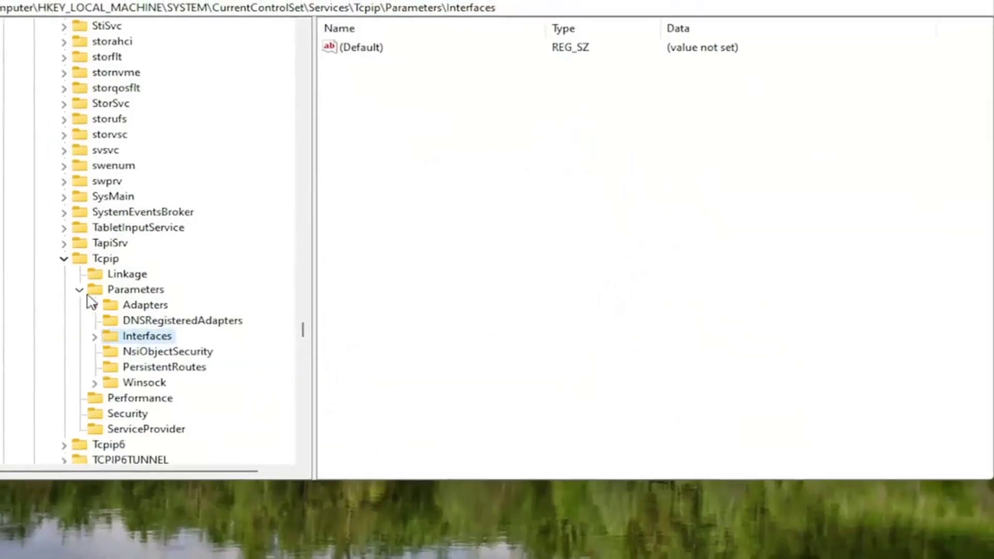
click(66, 289)
click(50, 257)
scroll(93, 248, up, 8)
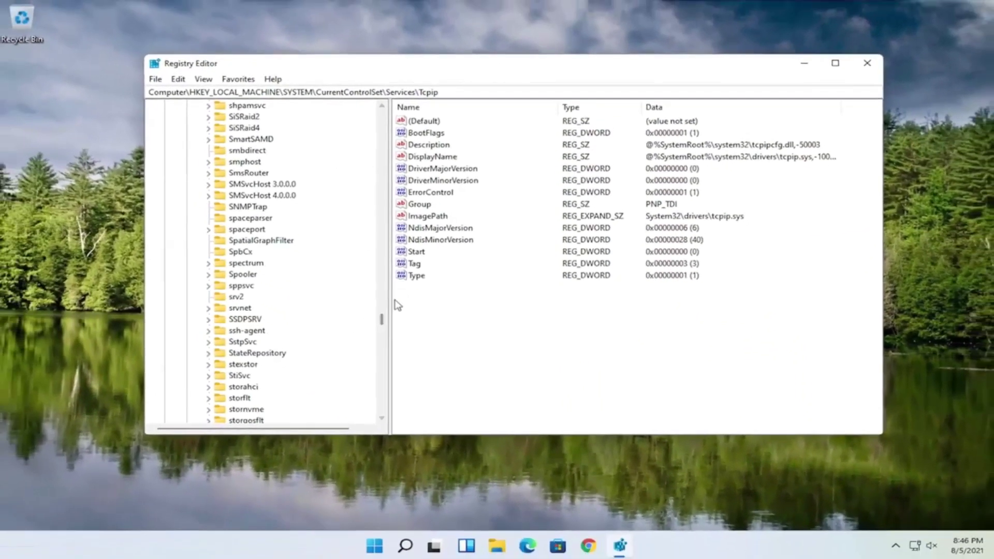
drag(373, 317, 384, 110)
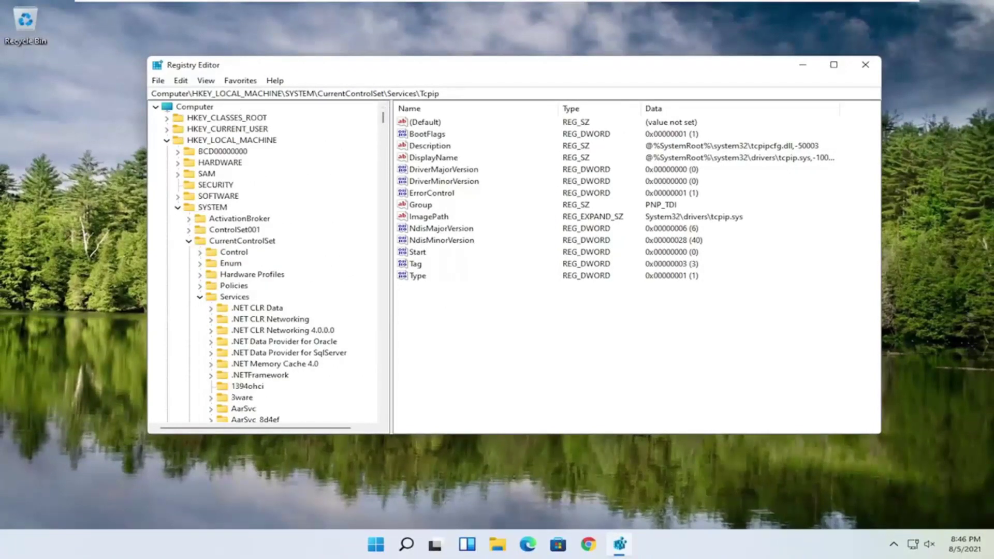
click(200, 298)
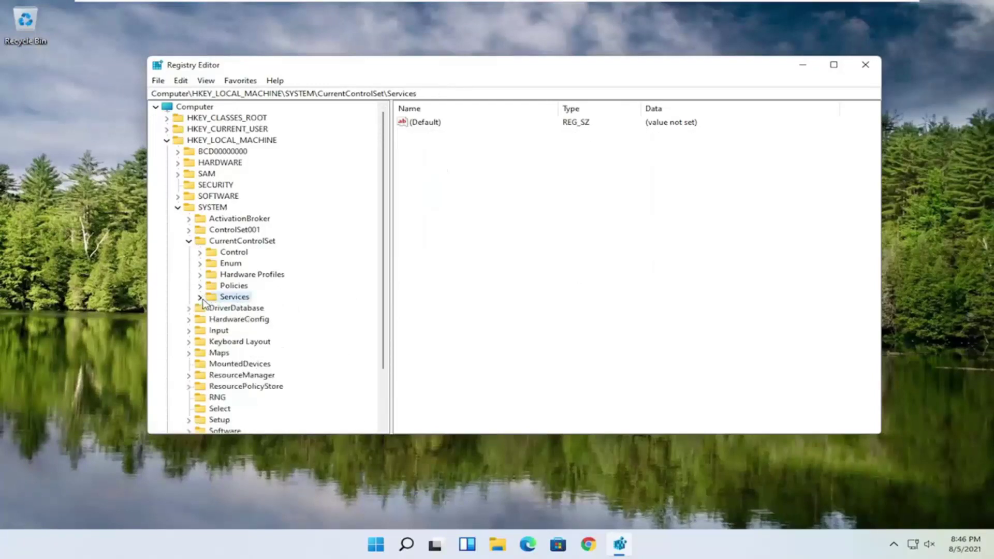
click(189, 241)
click(178, 208)
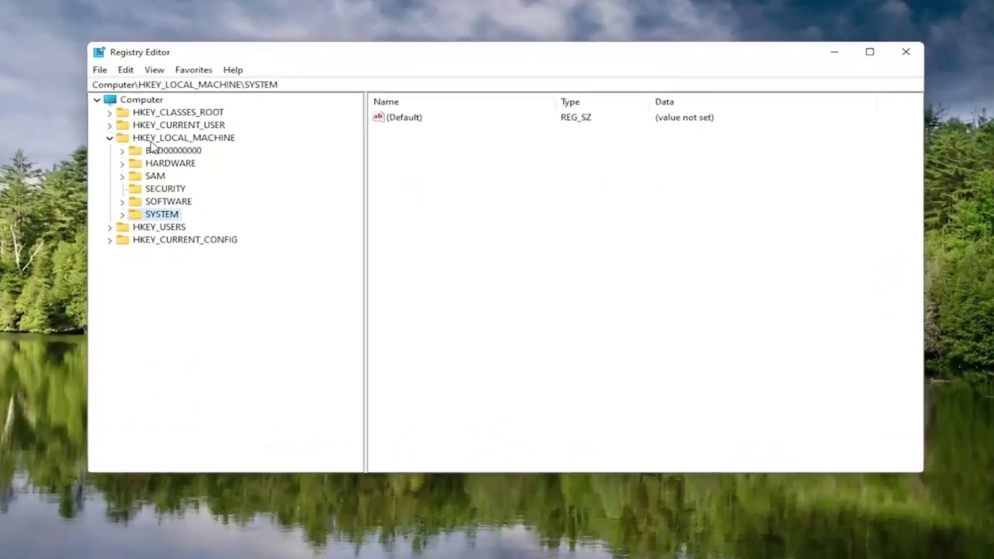
- Expand the SOFTWARE\Microsoft branch under HKEY_LOCAL_MACHINE
click(199, 140)
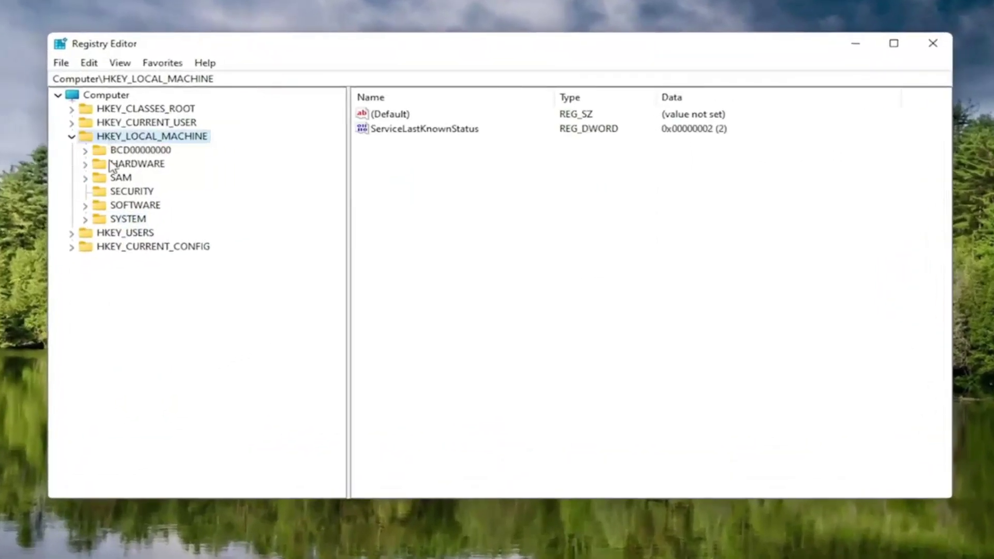
double_click(134, 205)
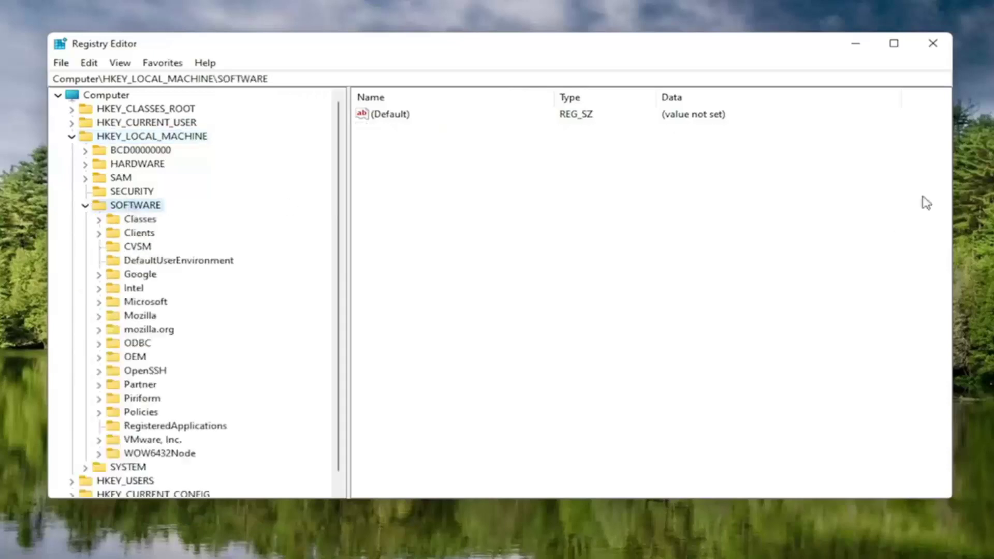
double_click(140, 303)
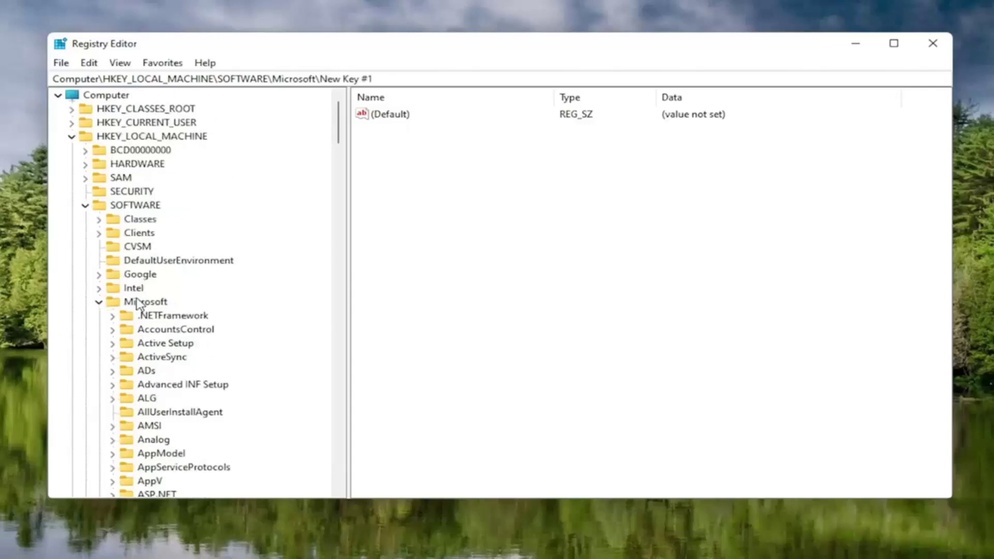
- Create a new subkey under SOFTWARE\Microsoft
right_click(124, 304)
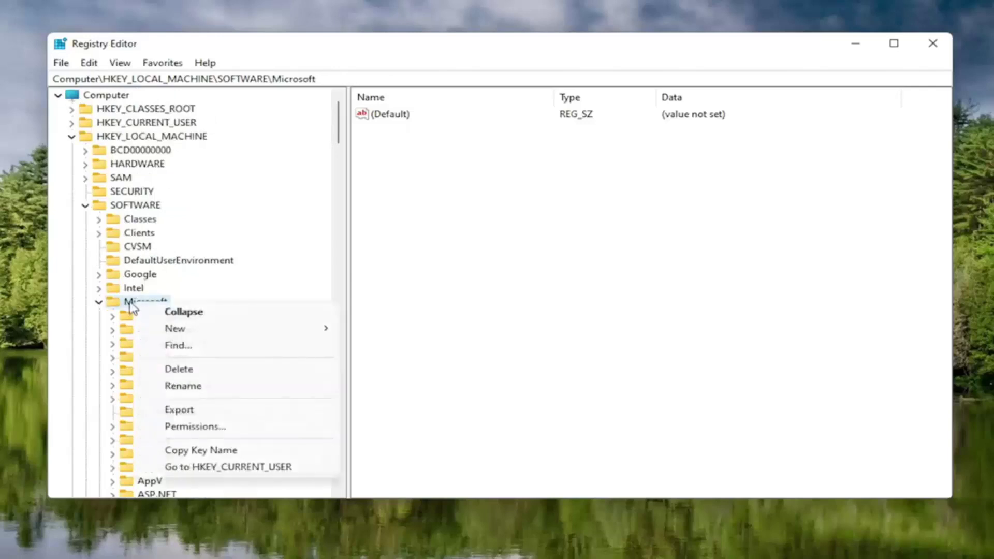
click(124, 306)
right_click(120, 304)
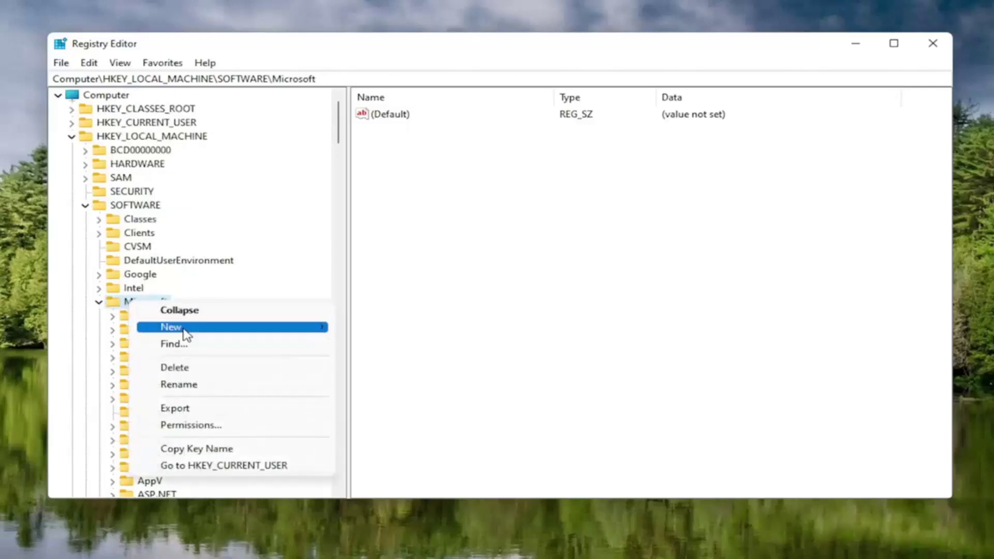
click(186, 333)
click(374, 330)
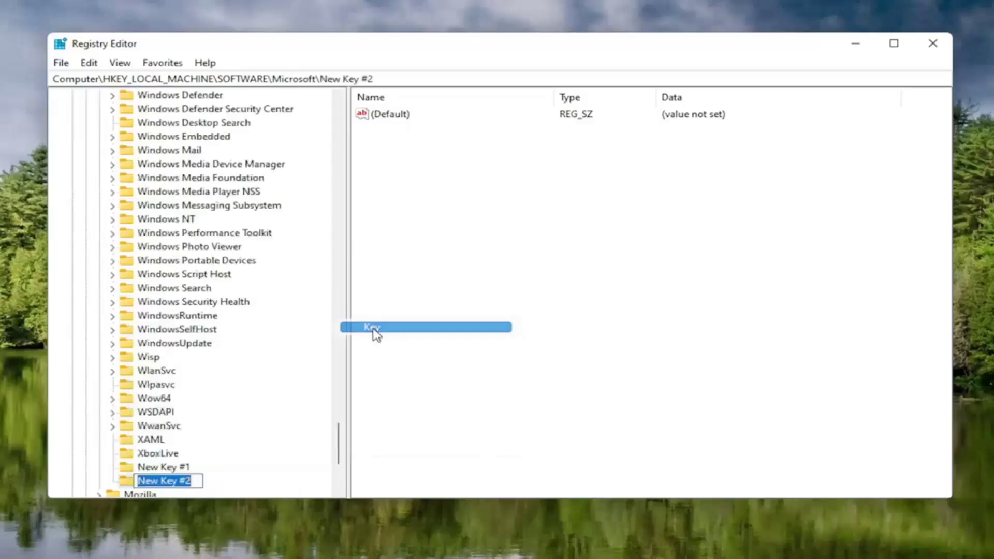
- Delete the key New Key #1 at the end of the Microsoft branch
scroll(254, 362, down, 1)
click(162, 426)
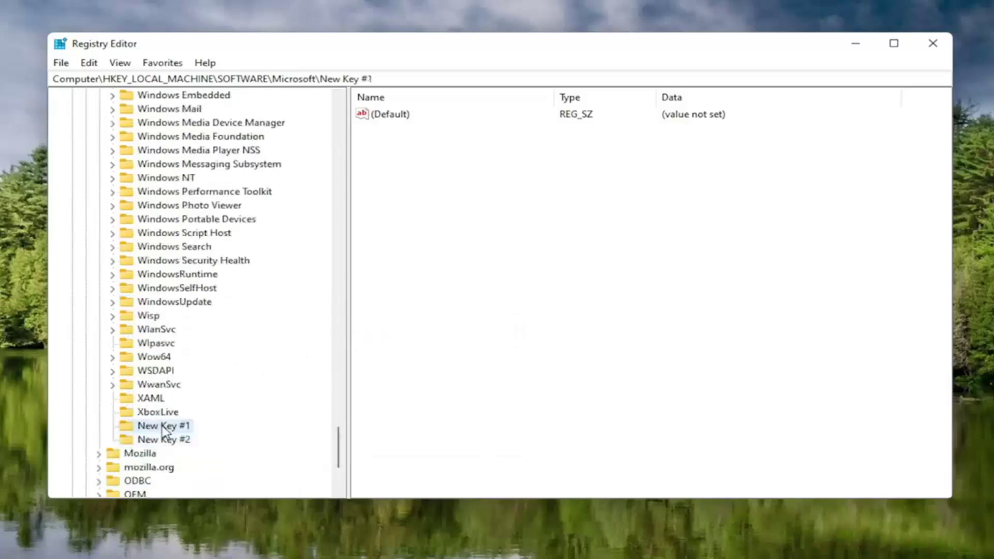
key(Delete)
key(Return)
- Rename the key New Key #2 under Microsoft as New Key #1
scroll(192, 355, up, 5)
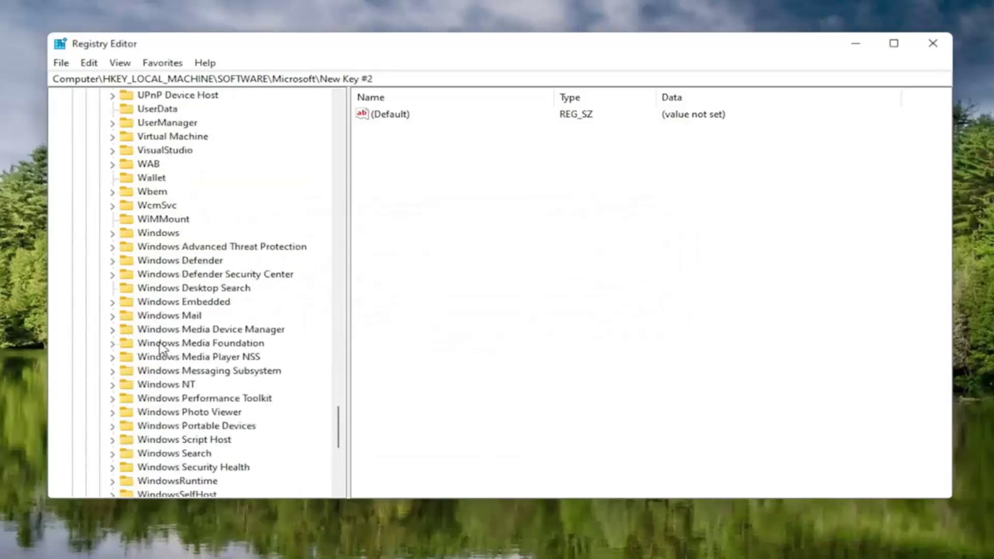
scroll(156, 362, down, 6)
right_click(155, 388)
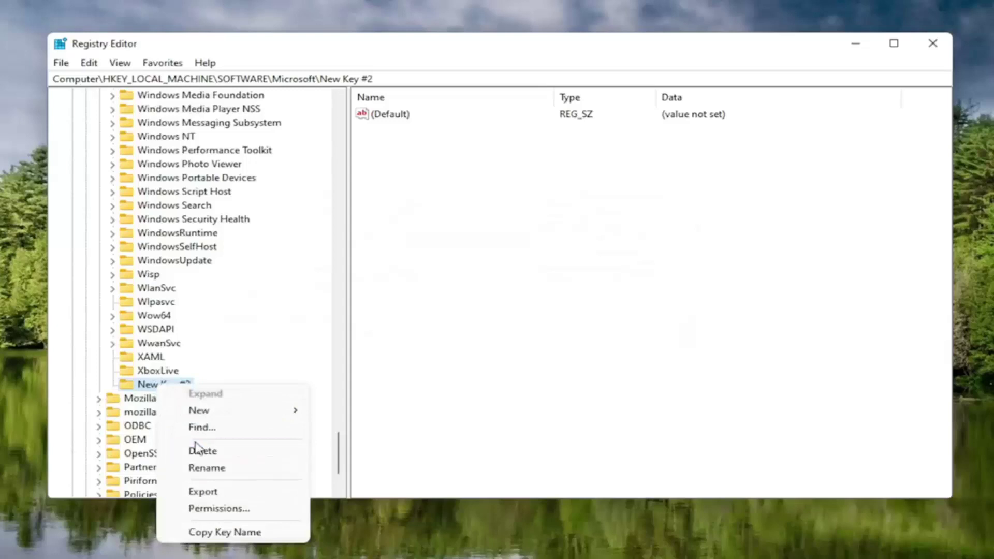
click(206, 468)
key(End)
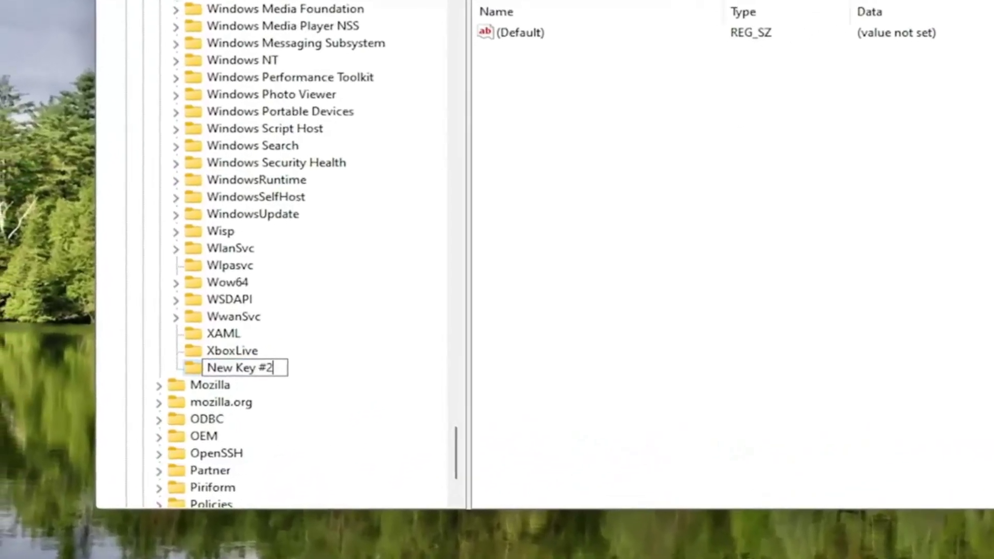
text(1)
key(BackSpace)
key(BackSpace)
text(1)
key(Return)
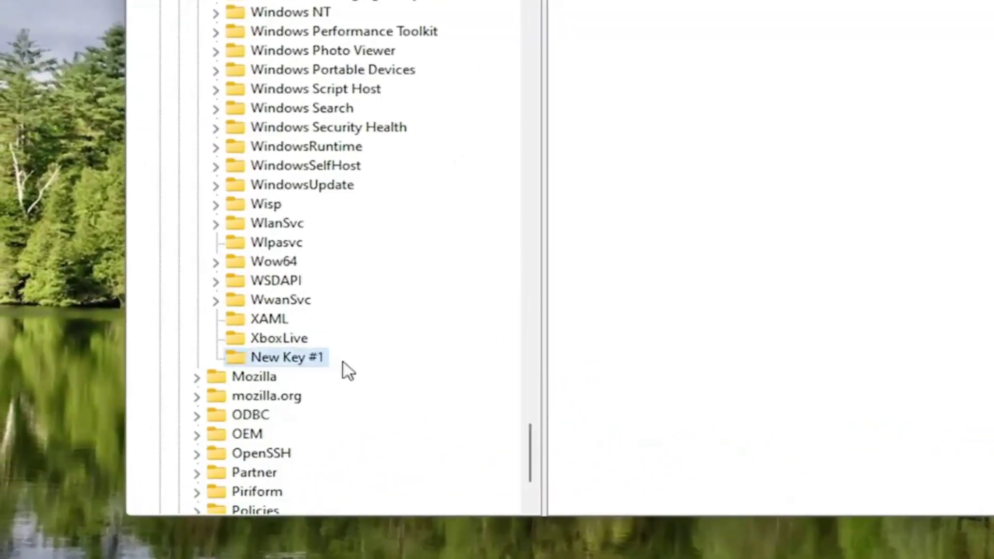
- Try to rename the New Key #1 key under Microsoft as MSMQ and delete that key
scroll(337, 310, up, 8)
scroll(316, 254, down, 9)
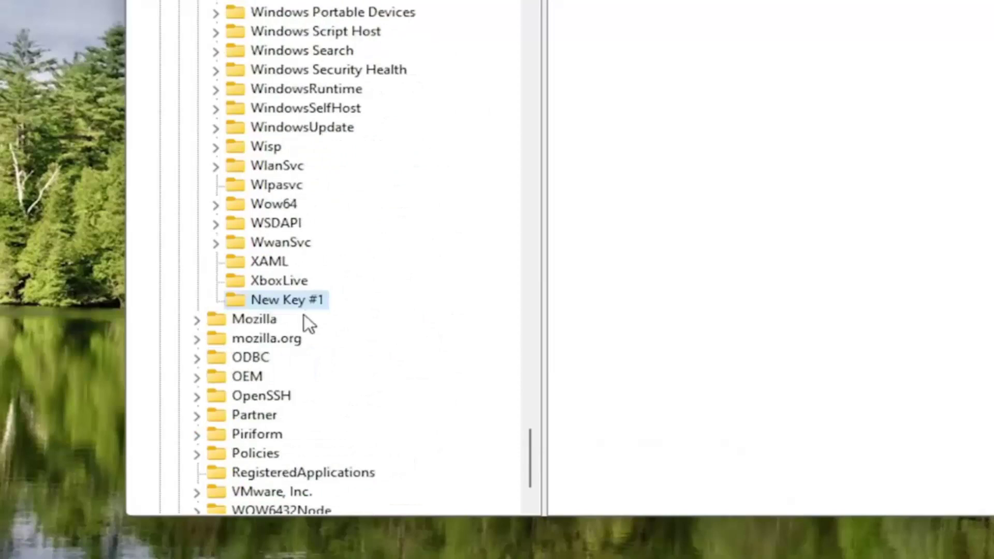
right_click(281, 299)
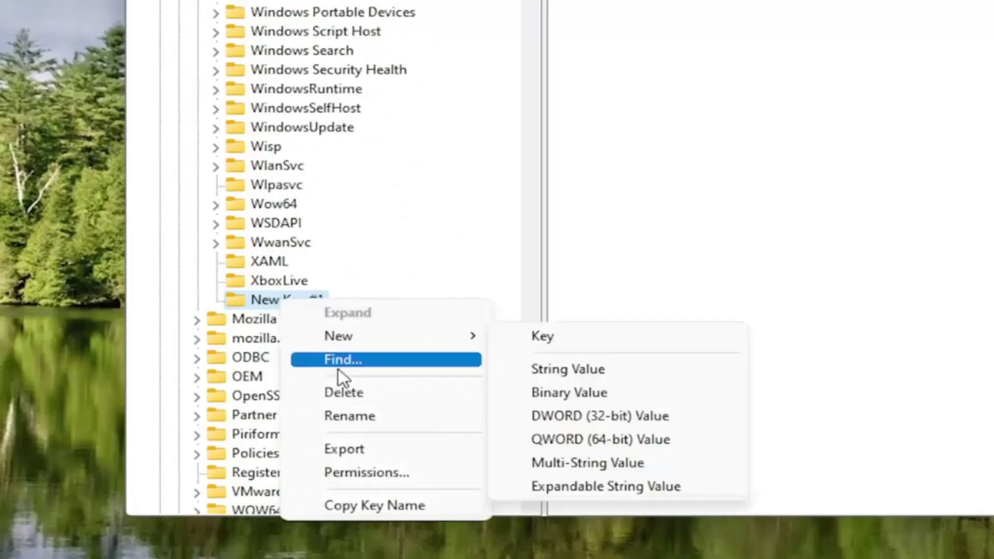
click(349, 413)
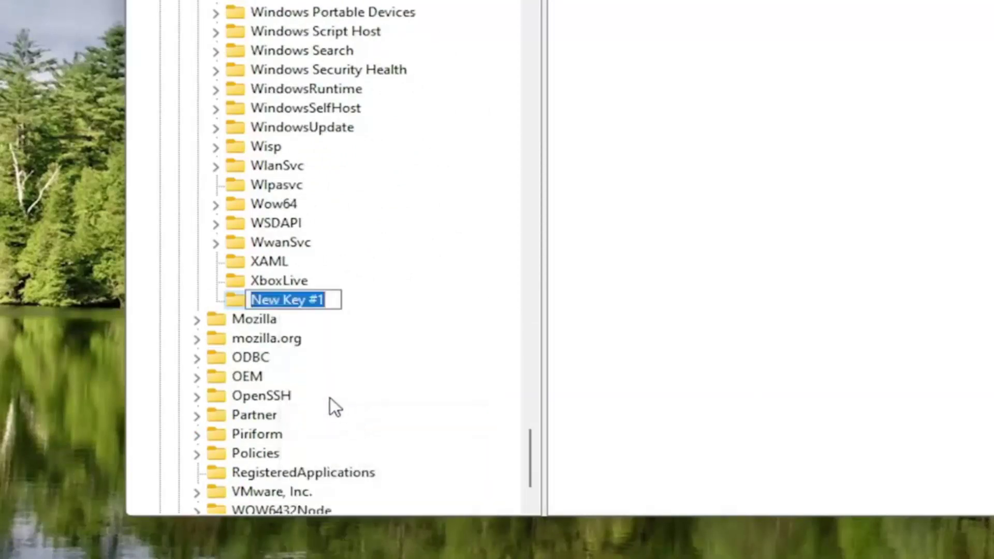
text(MSMQ)
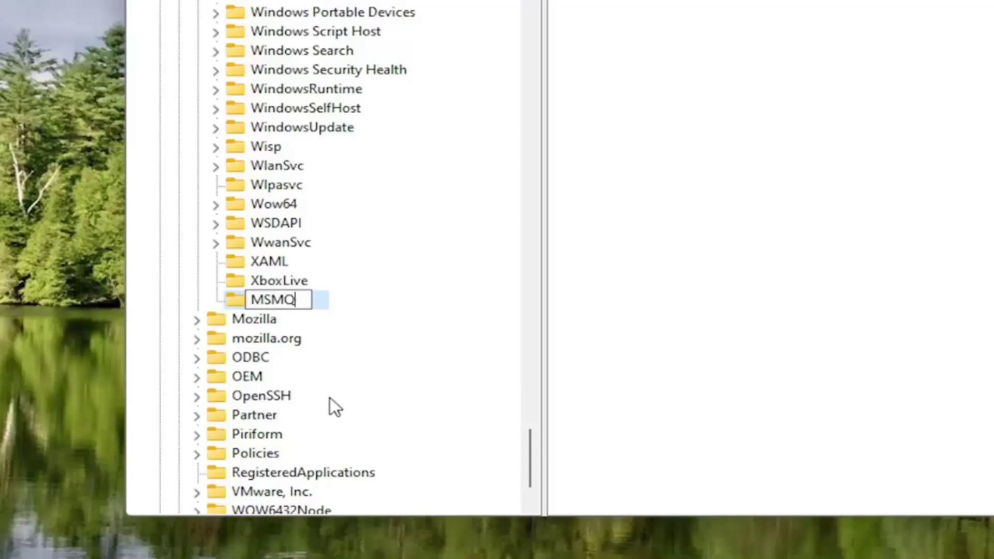
key(Return)
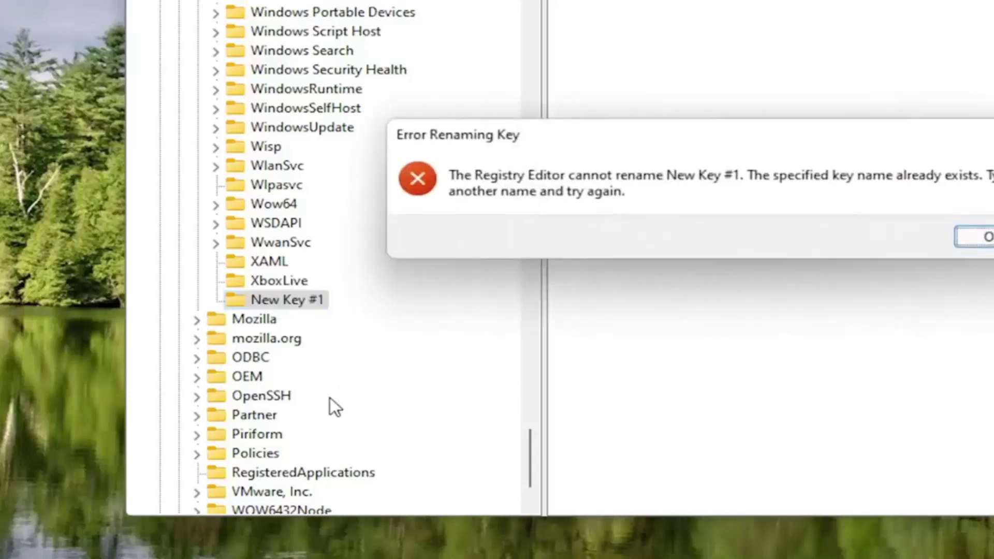
click(984, 244)
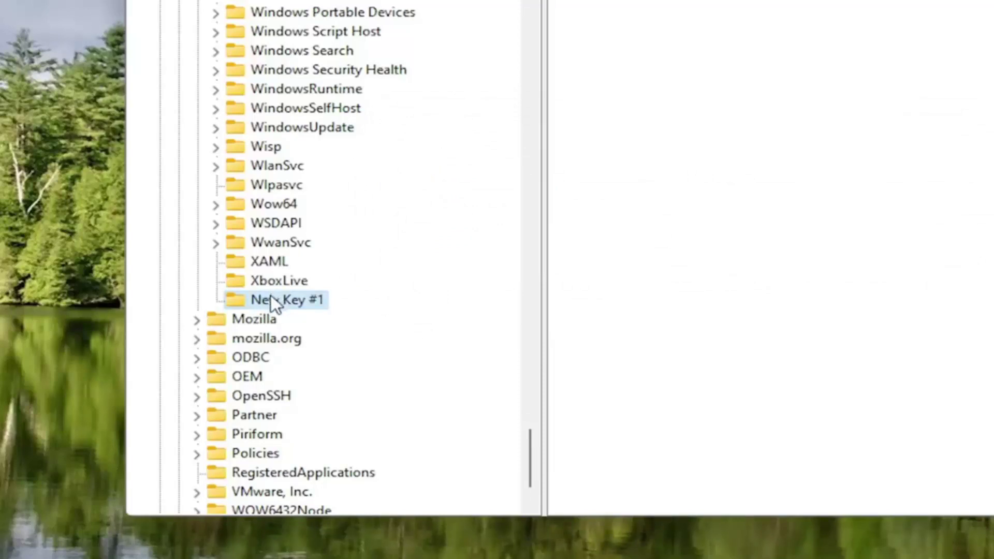
key(Delete)
key(Return)
- Find and open the existing MSMQ key under SOFTWARE\Microsoft
scroll(280, 235, up, 4)
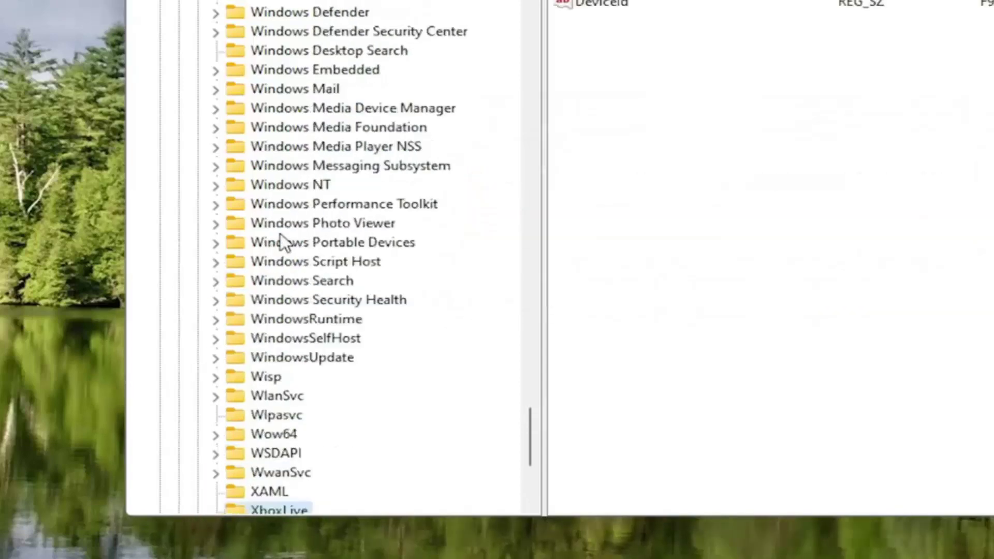
scroll(295, 259, up, 16)
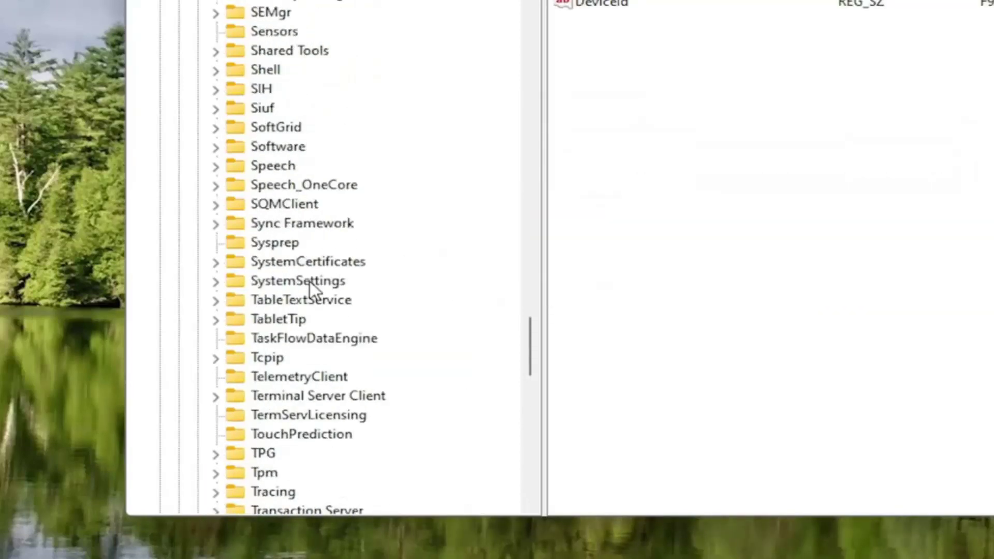
scroll(310, 284, up, 4)
scroll(310, 283, down, 7)
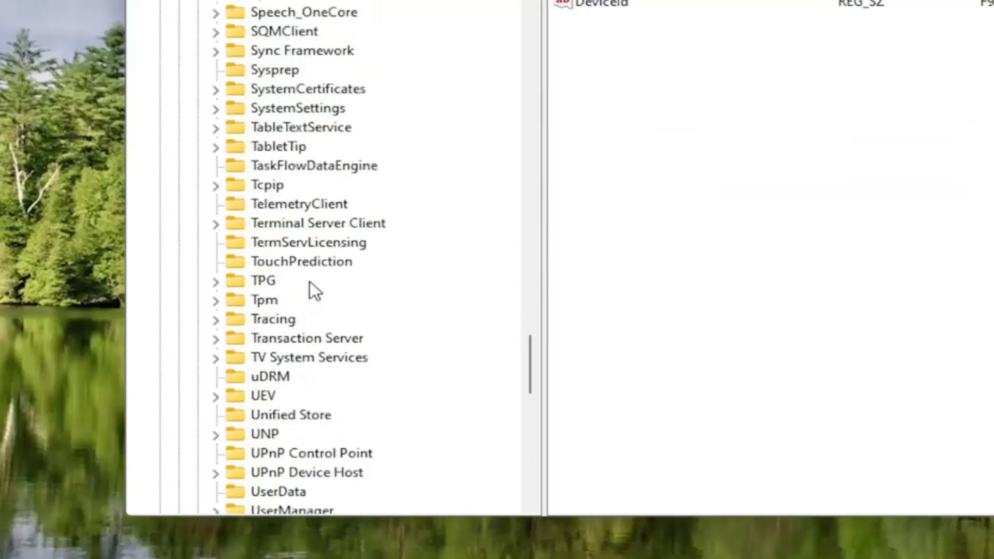
scroll(310, 284, up, 12)
scroll(310, 282, up, 10)
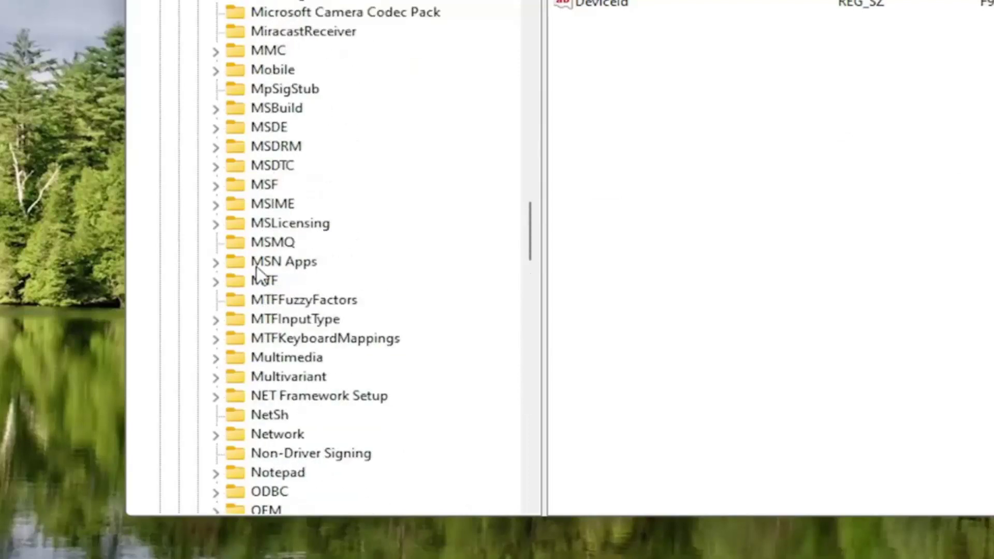
click(264, 242)
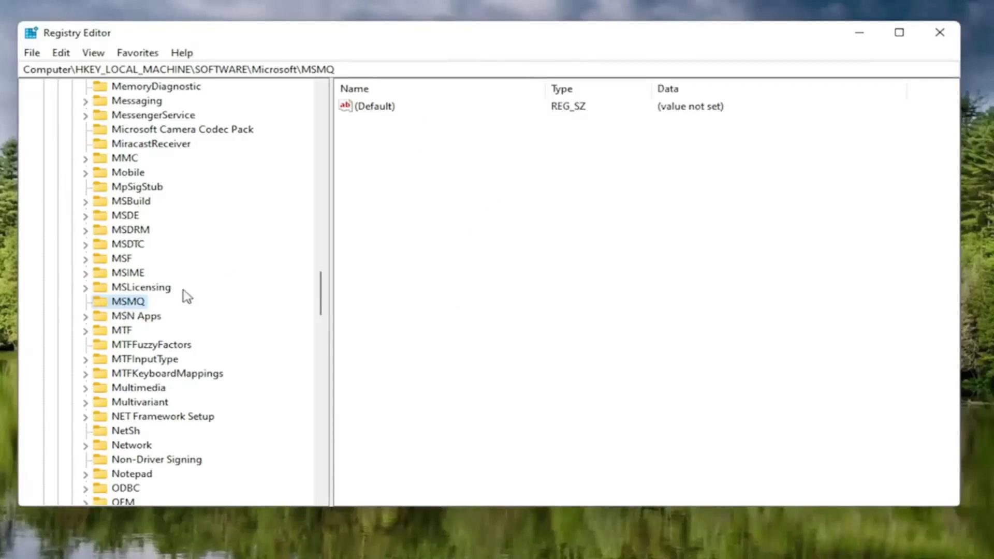
- Add a 32-bit DWORD value named TCPNoDelay to the MSMQ key
right_click(492, 157)
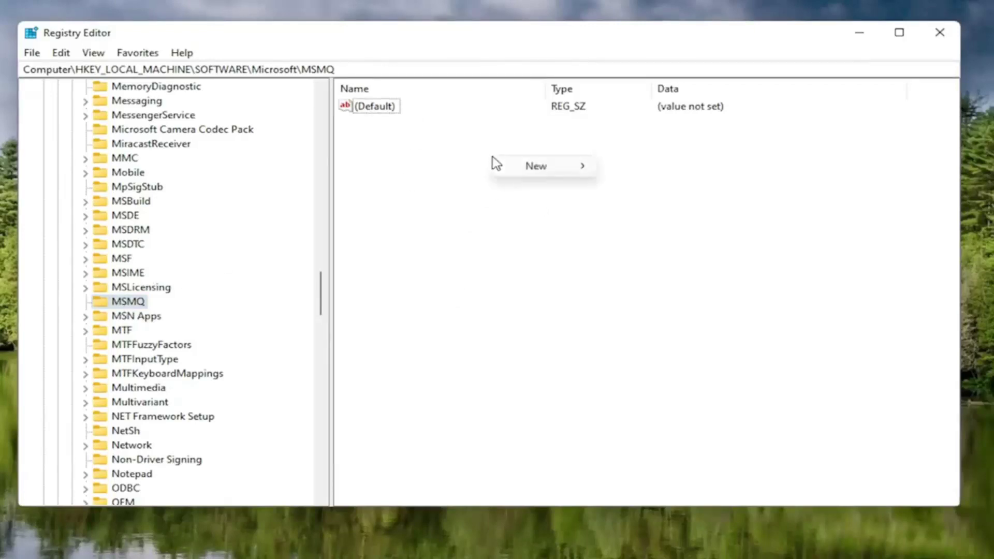
mouse_move(553, 170)
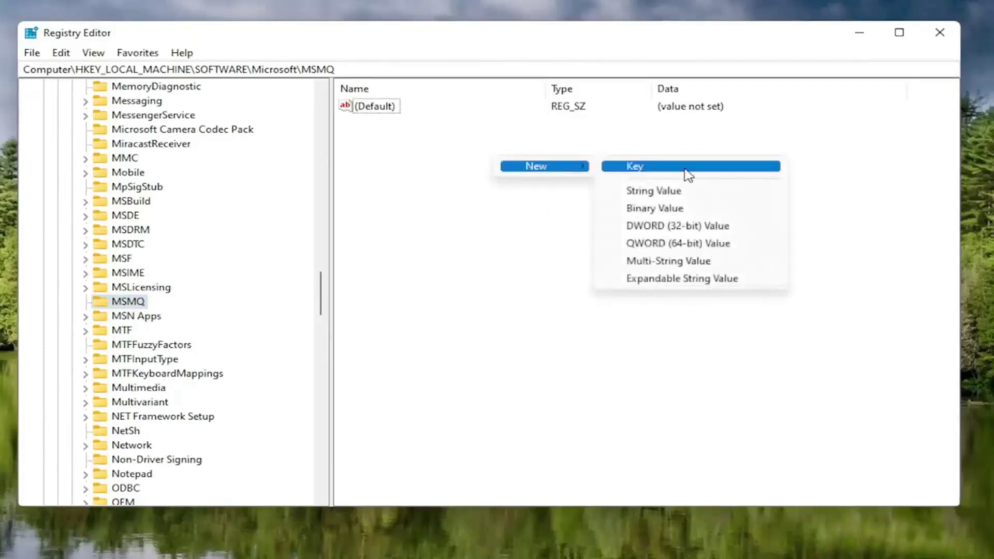
click(683, 230)
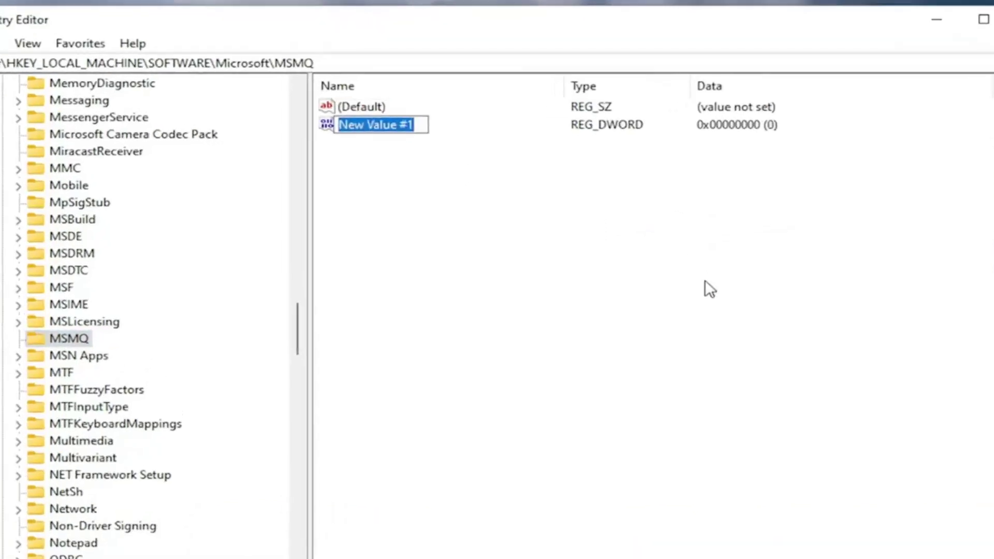
text(TCP)
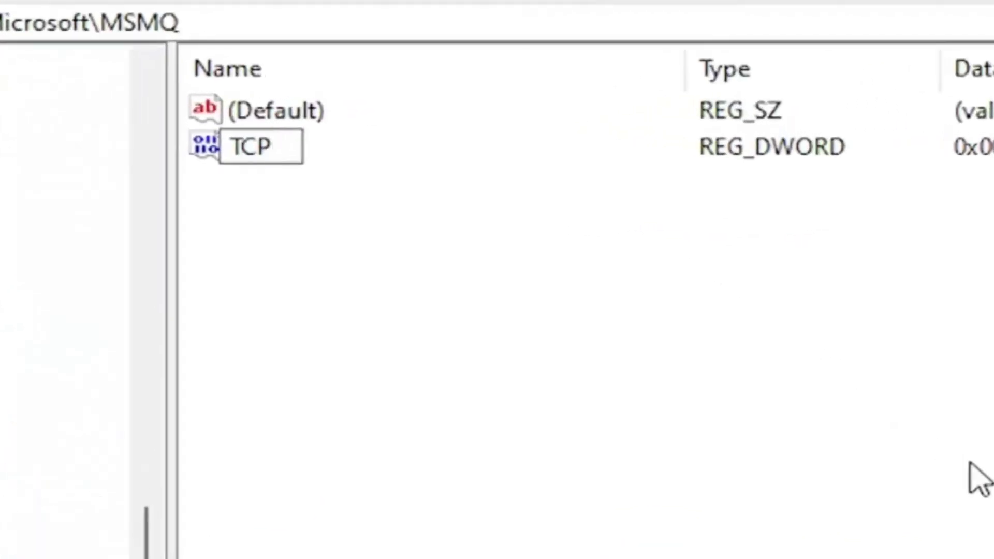
text(n)
key(BackSpace)
text(NoD)
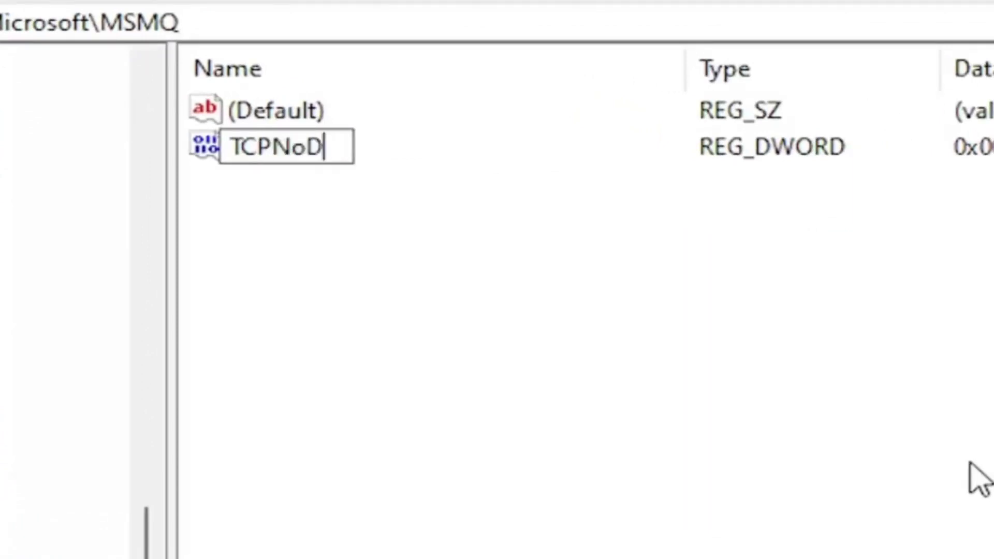
text(elay)
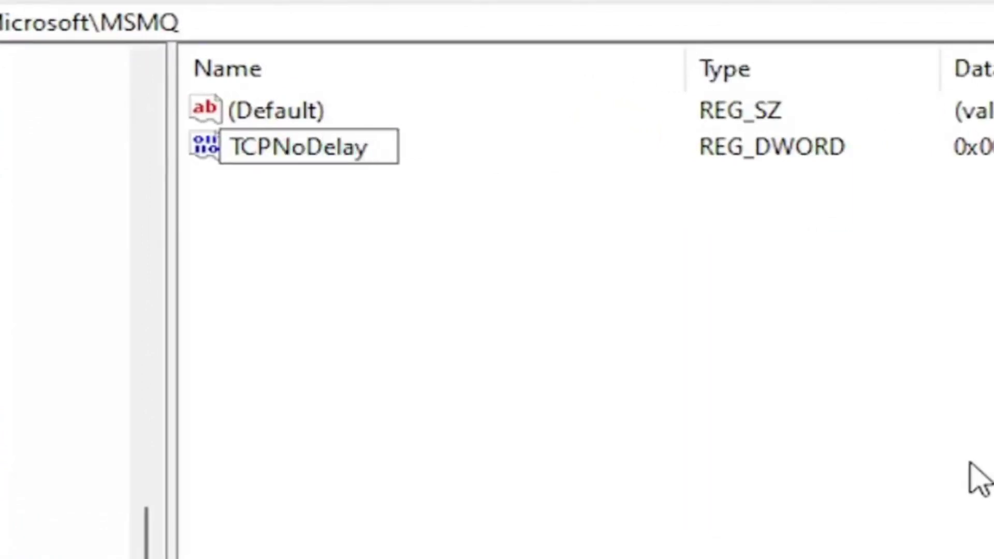
key(Return)
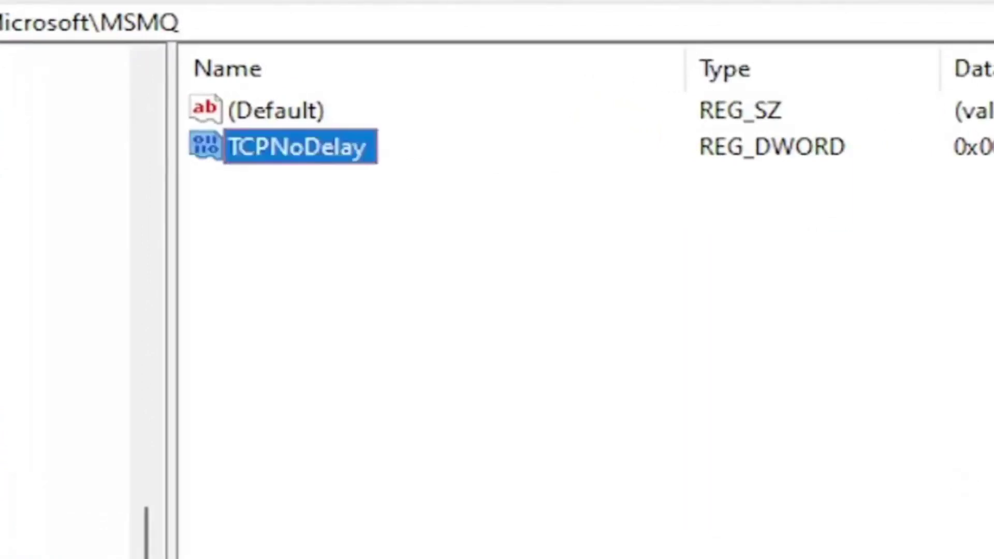
- Set the value data of TCPNoDelay in the MSMQ key to 1
double_click(348, 151)
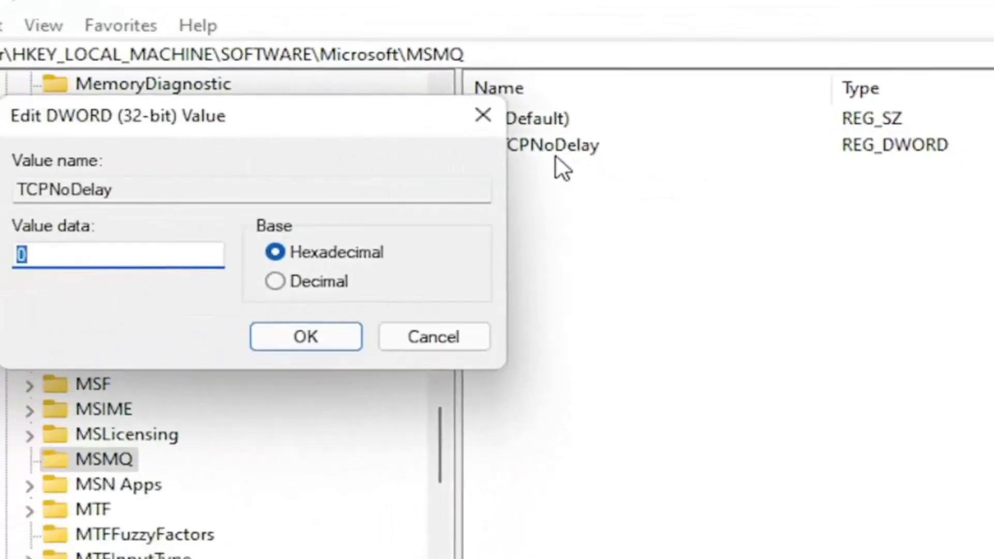
text(1)
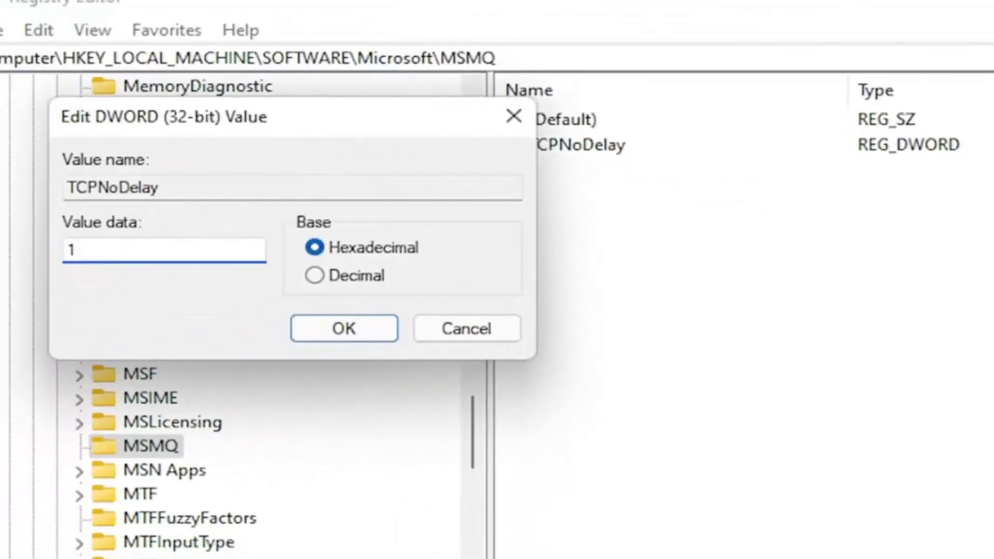
click(322, 328)
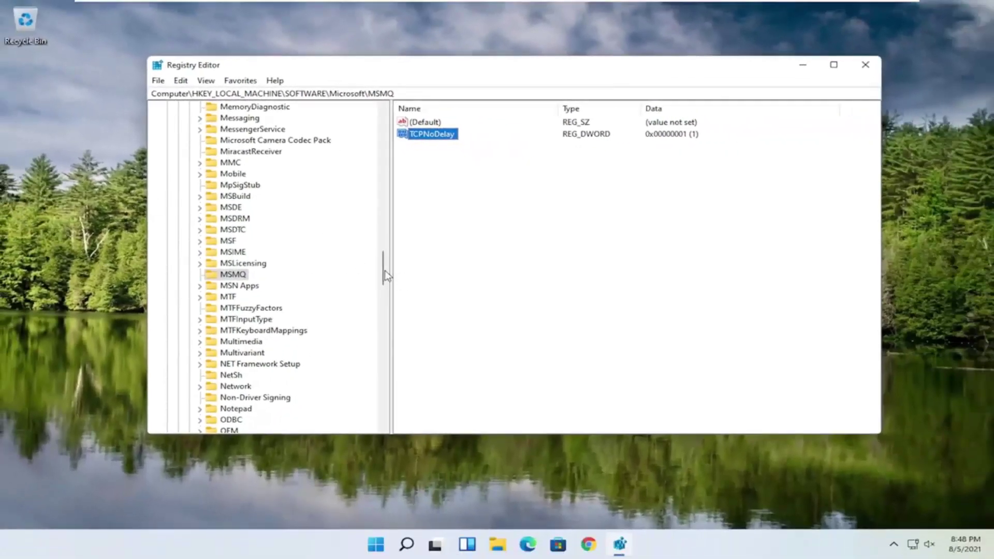
- Collapse the Microsoft, SOFTWARE and HKEY_LOCAL_MACHINE branches and close the registry window
drag(384, 274, 320, 146)
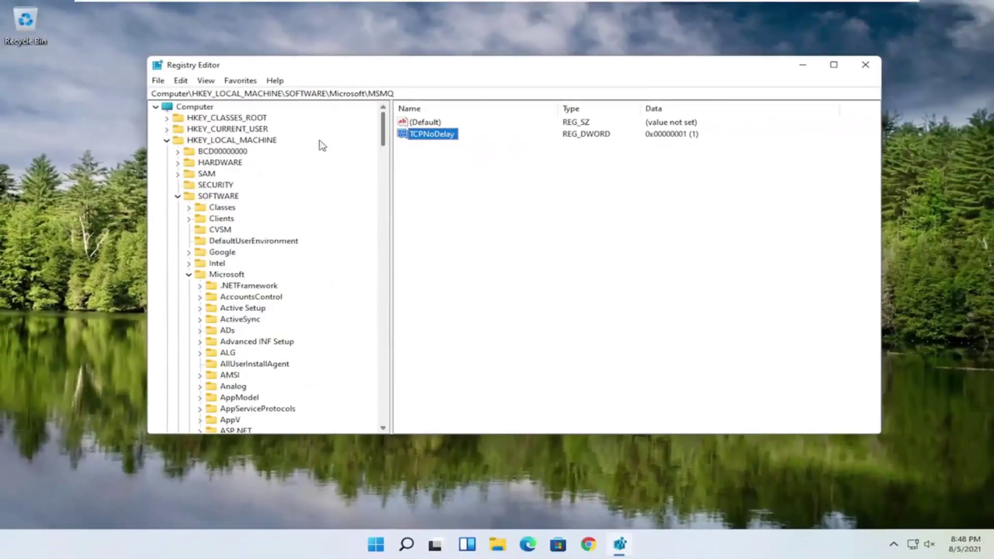
click(184, 276)
click(189, 275)
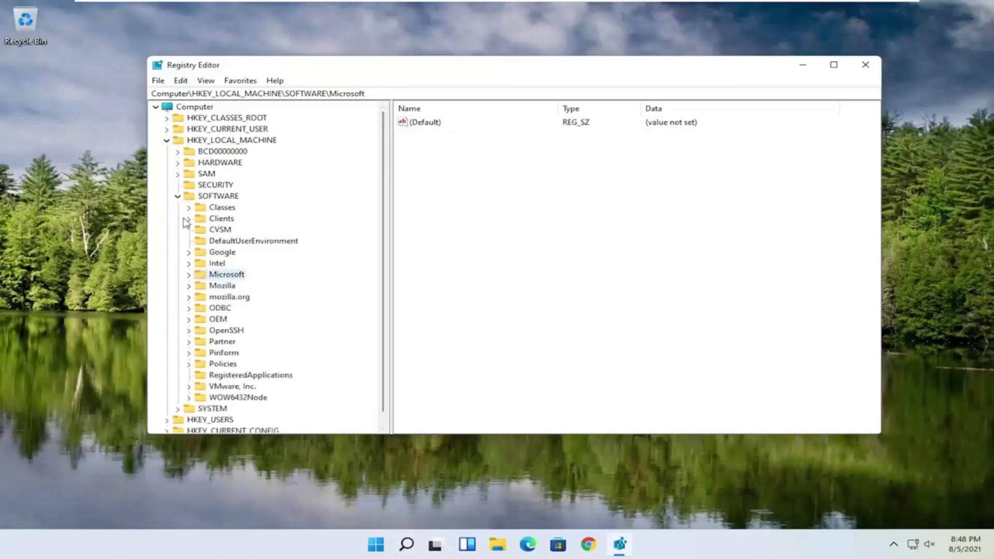
click(178, 196)
click(167, 140)
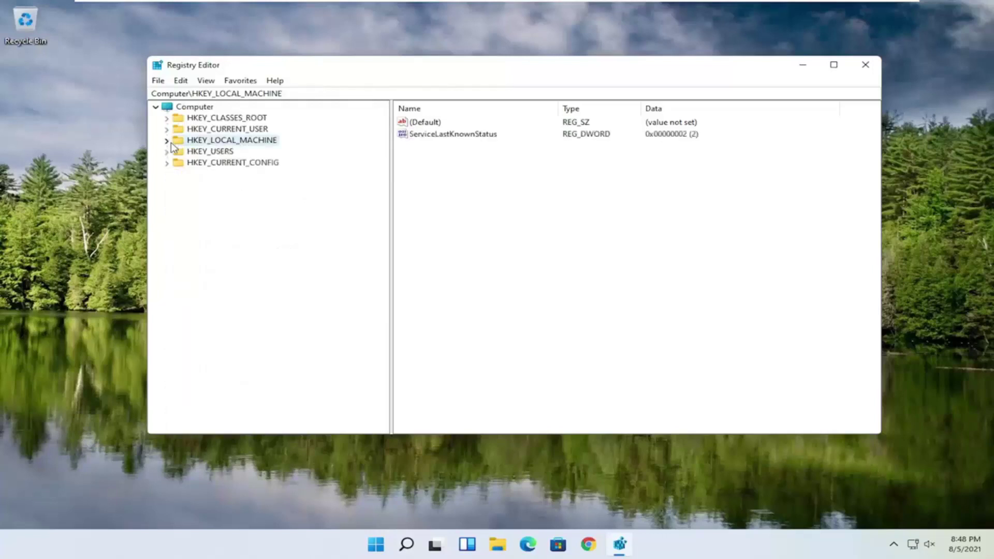
click(865, 65)
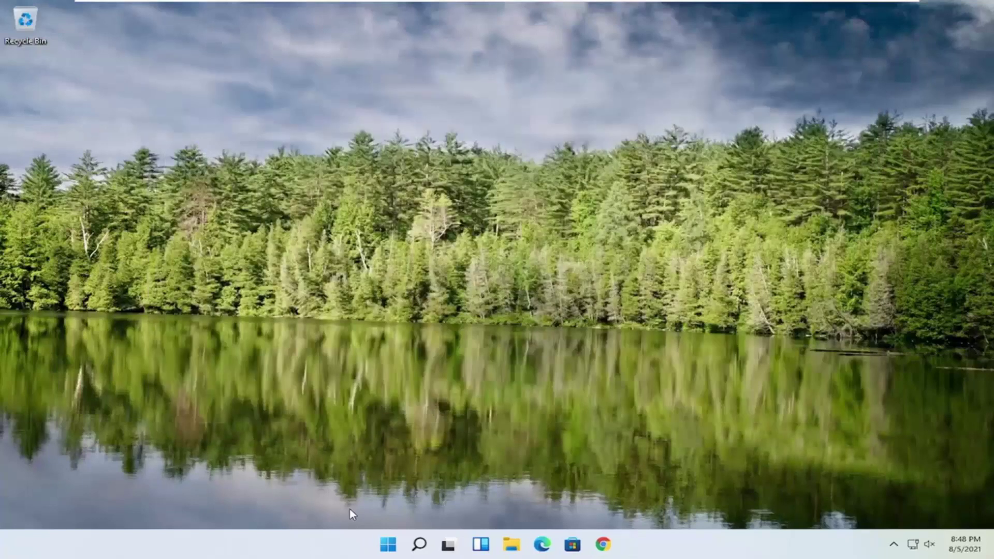
- Restart the computer
right_click(391, 544)
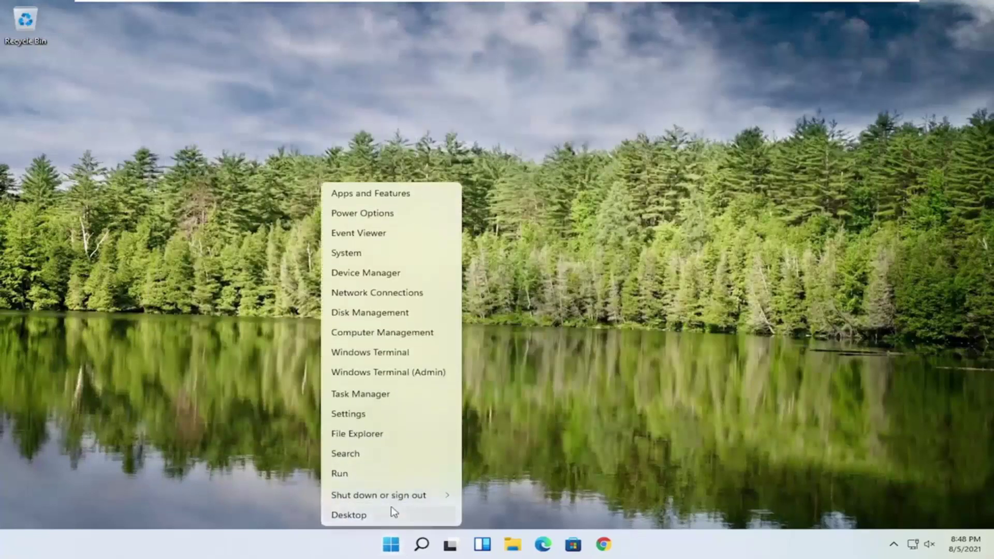
mouse_move(392, 497)
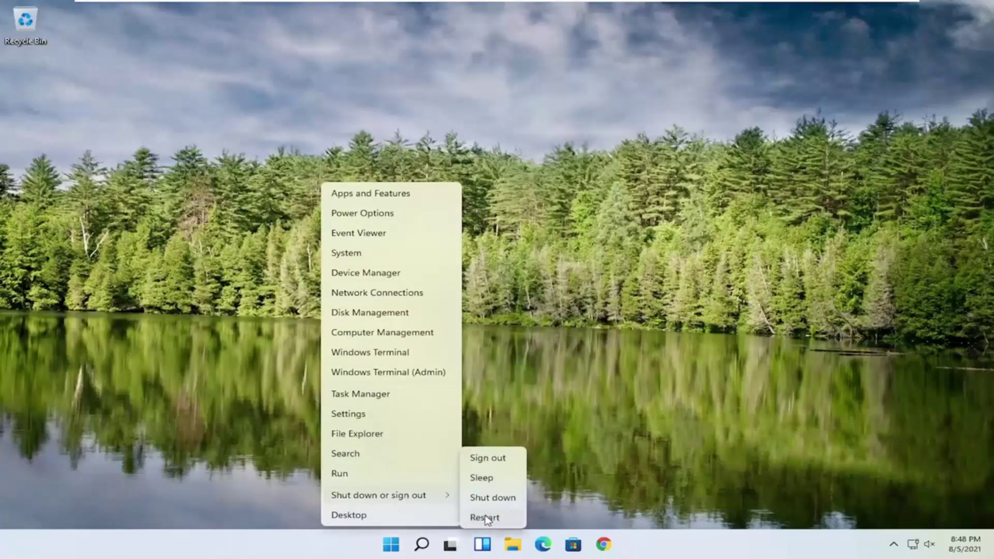
click(486, 517)
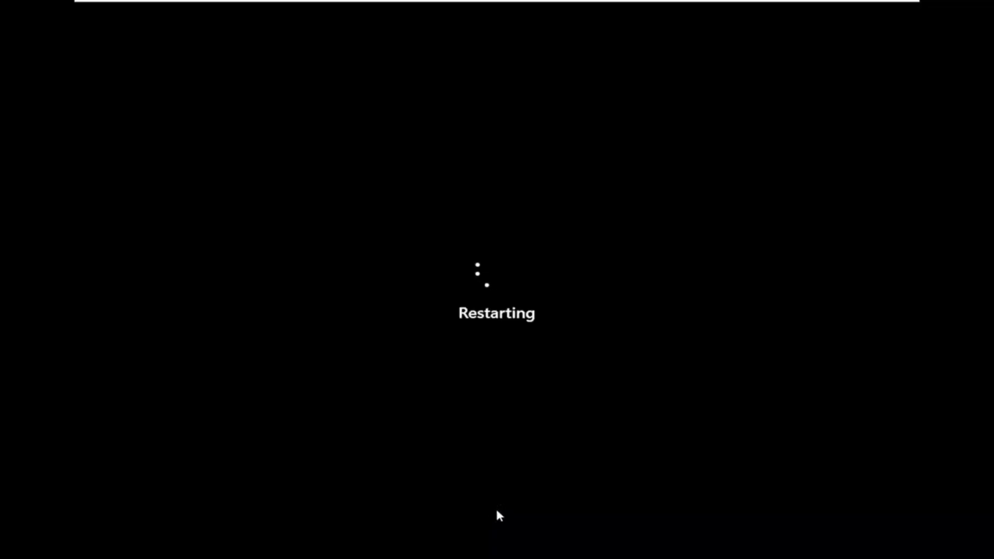